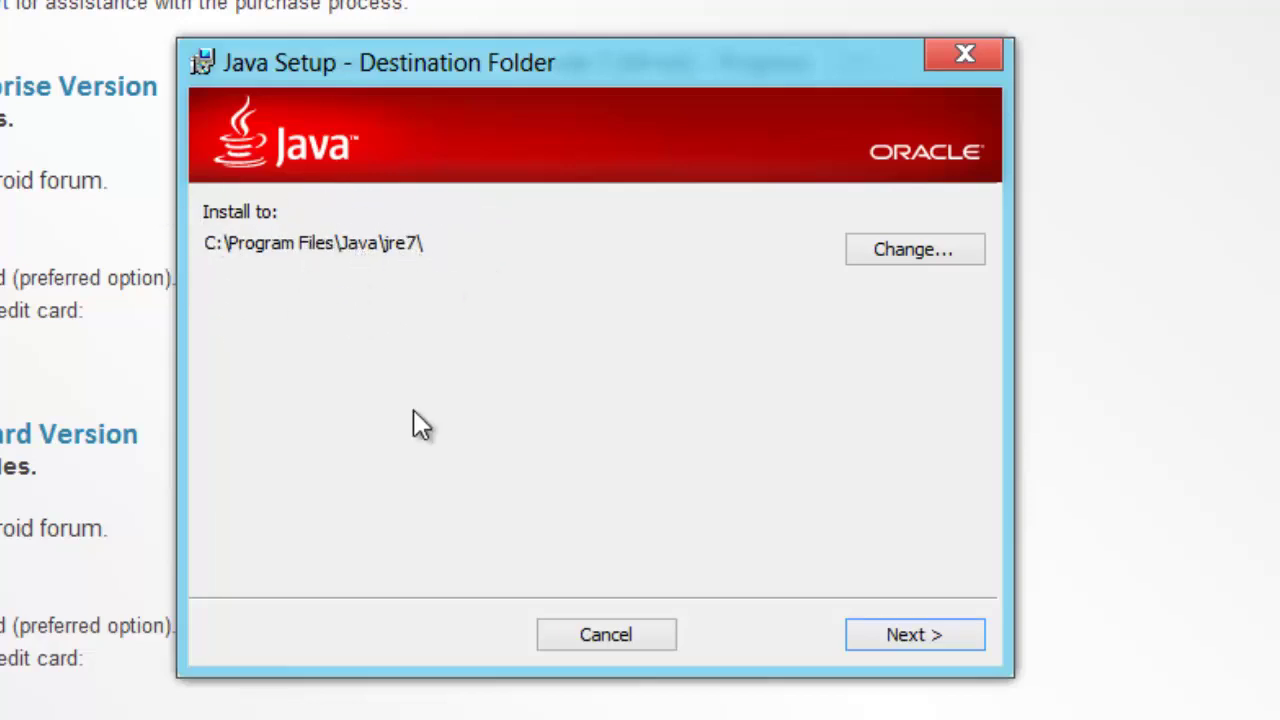
- Install JDK 7 Update 7 (64-bit) into the default destination folder and close the installer
{"action": "left_click", "coordinate": [930, 645]}
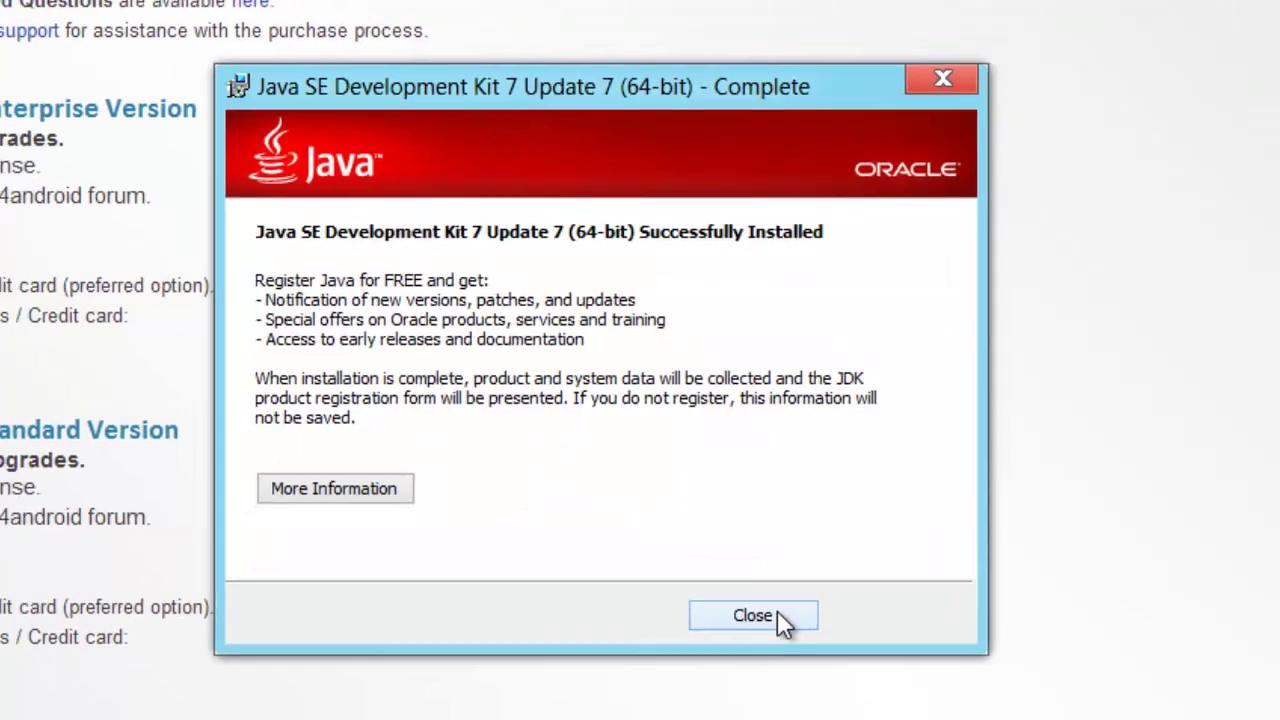
{"action": "left_click", "coordinate": [759, 634]}
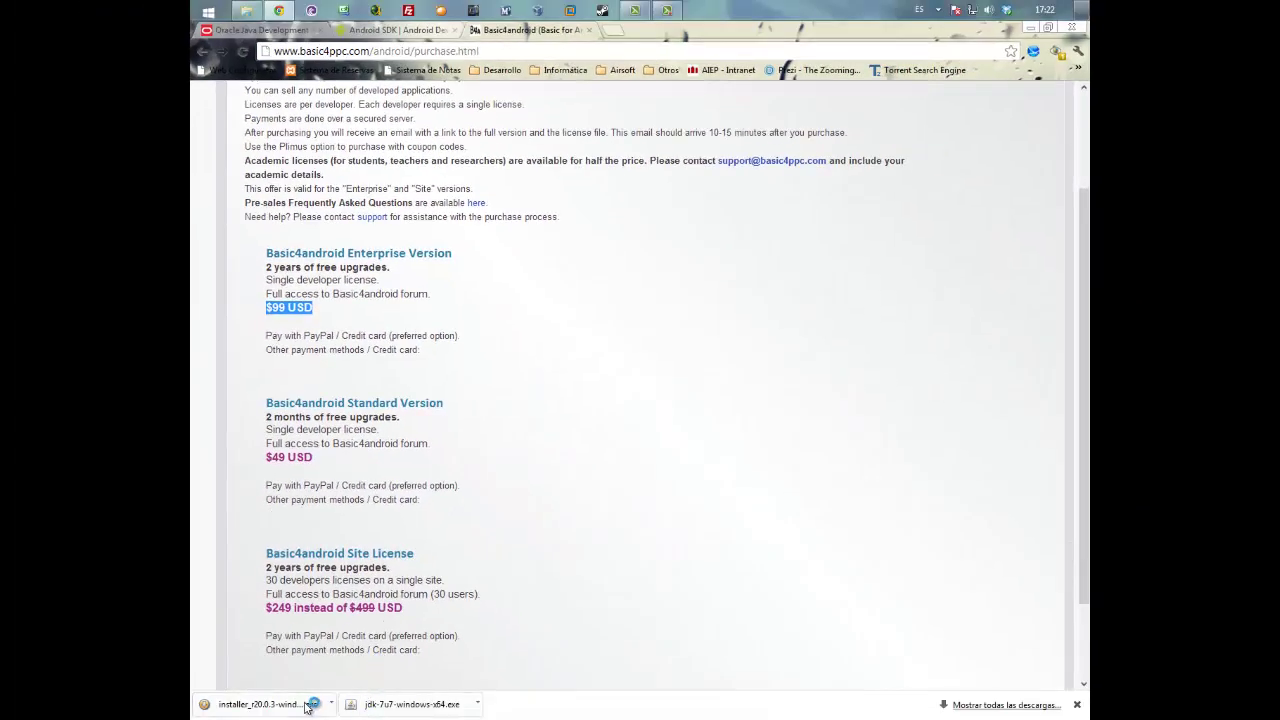
- Launch installer_r20.0.3 from the downloads bar and close the Register Your Software tab
{"action": "left_click", "coordinate": [260, 704]}
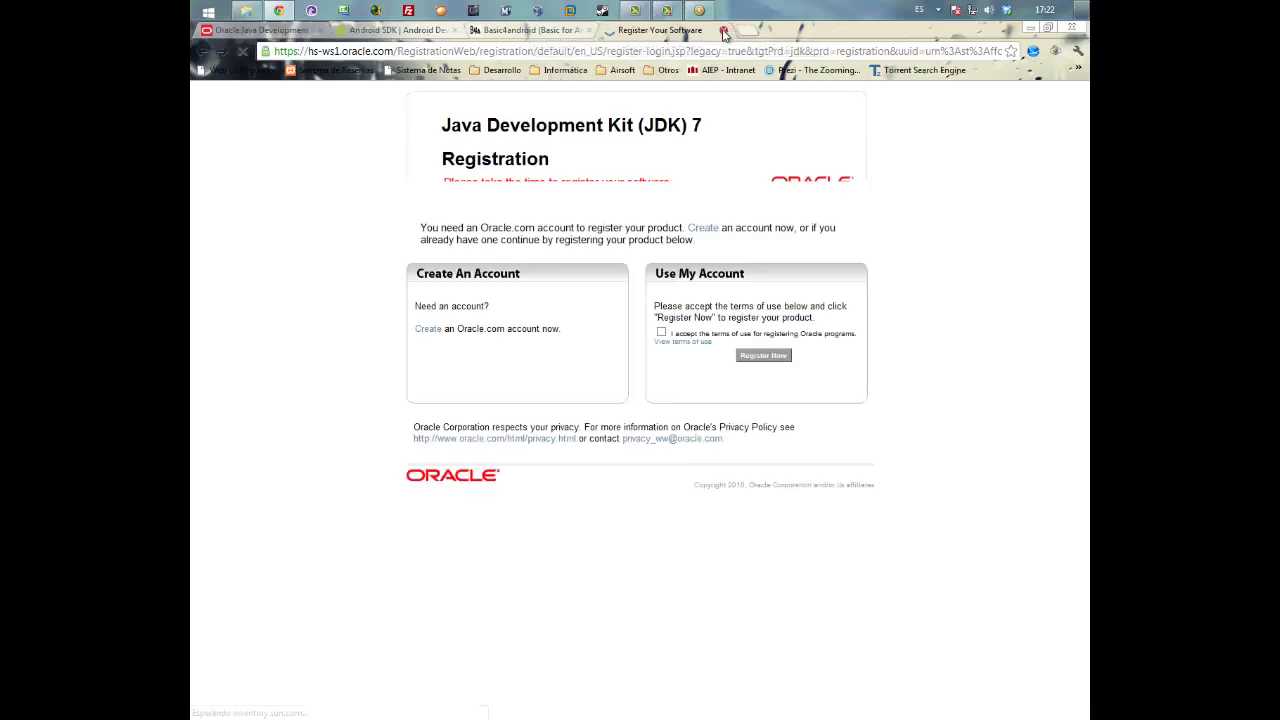
{"action": "left_click", "coordinate": [718, 31]}
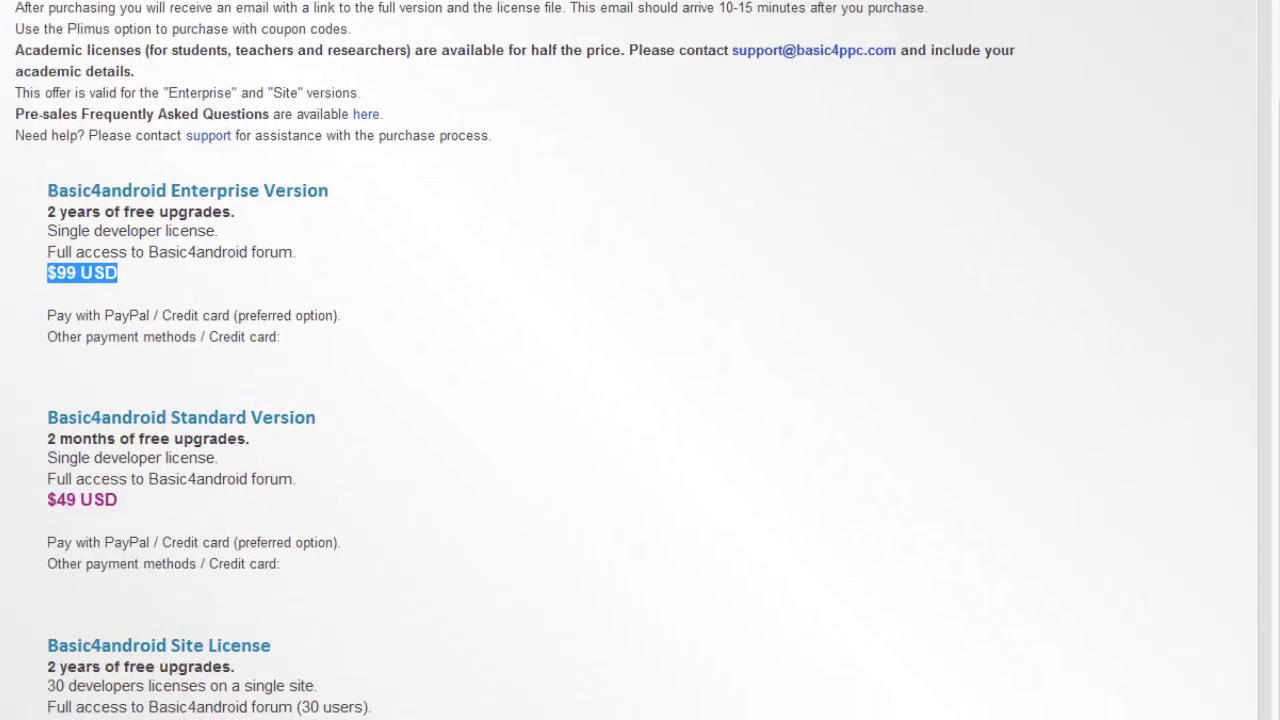
{"action": "left_click", "coordinate": [441, 11]}
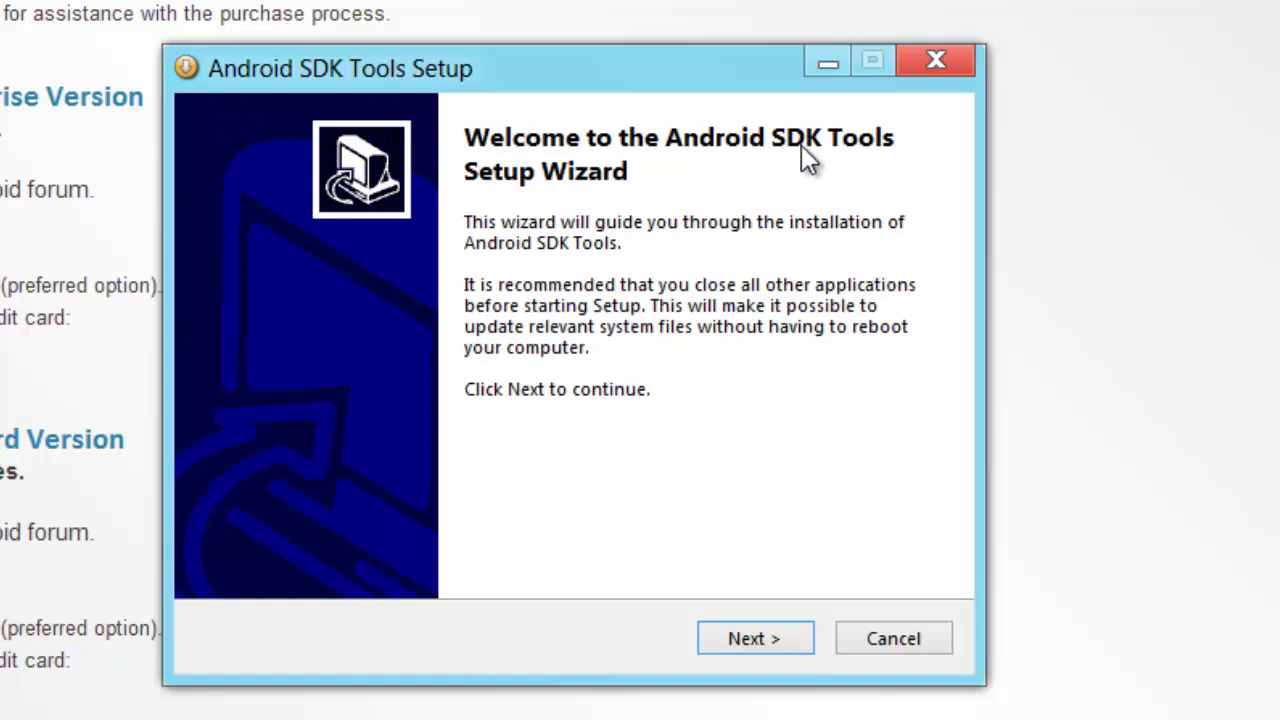
- Advance the SDK setup past the welcome and Java check, installing for the current user
{"action": "left_click", "coordinate": [772, 640]}
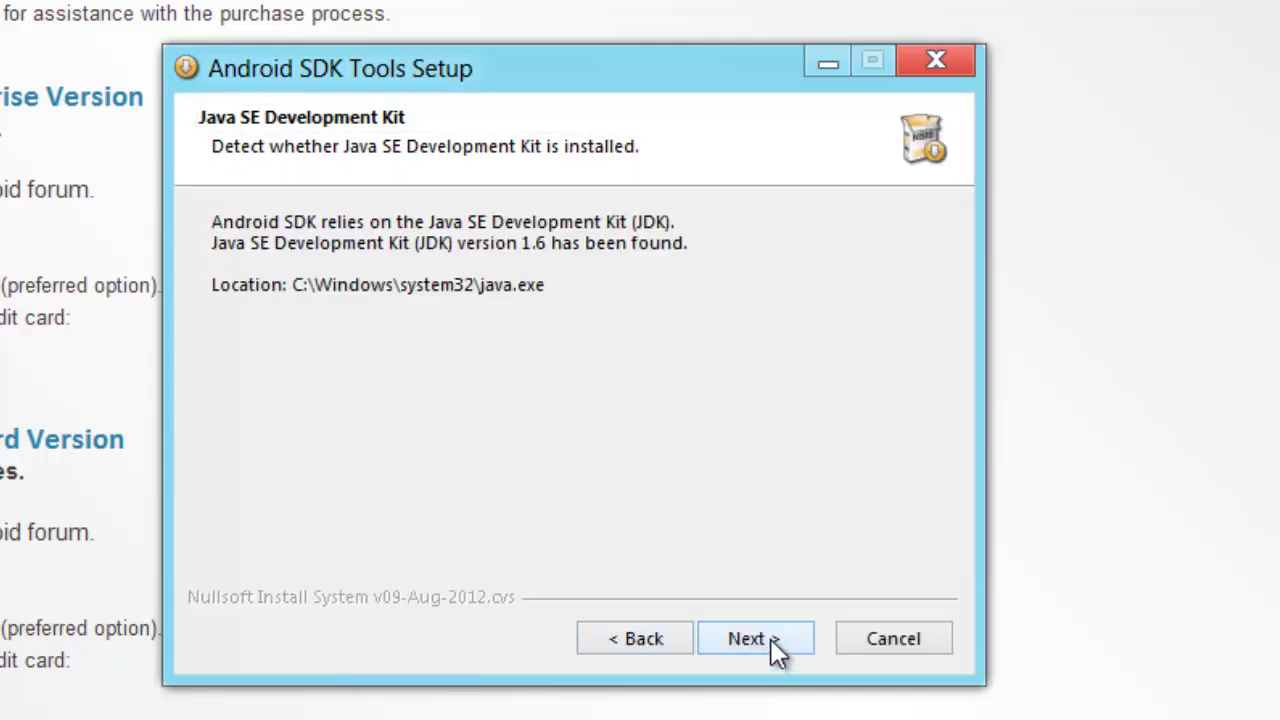
{"action": "left_click", "coordinate": [771, 639]}
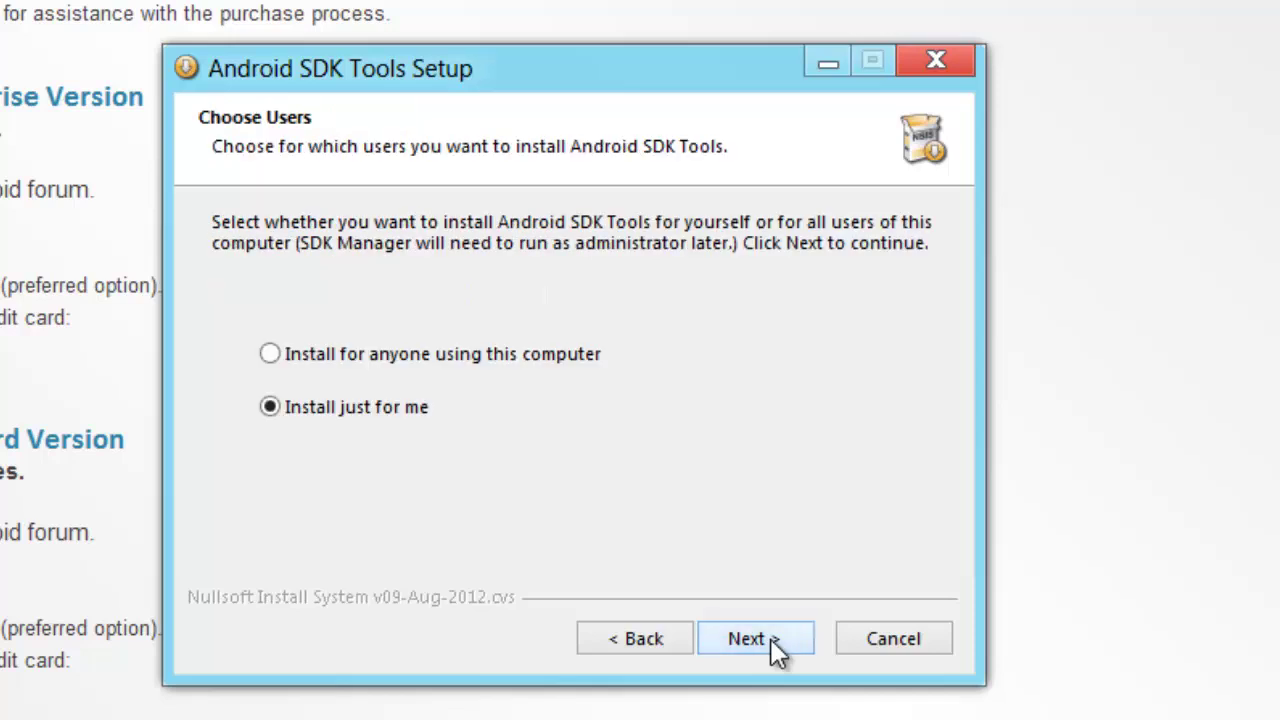
{"action": "left_click", "coordinate": [771, 639]}
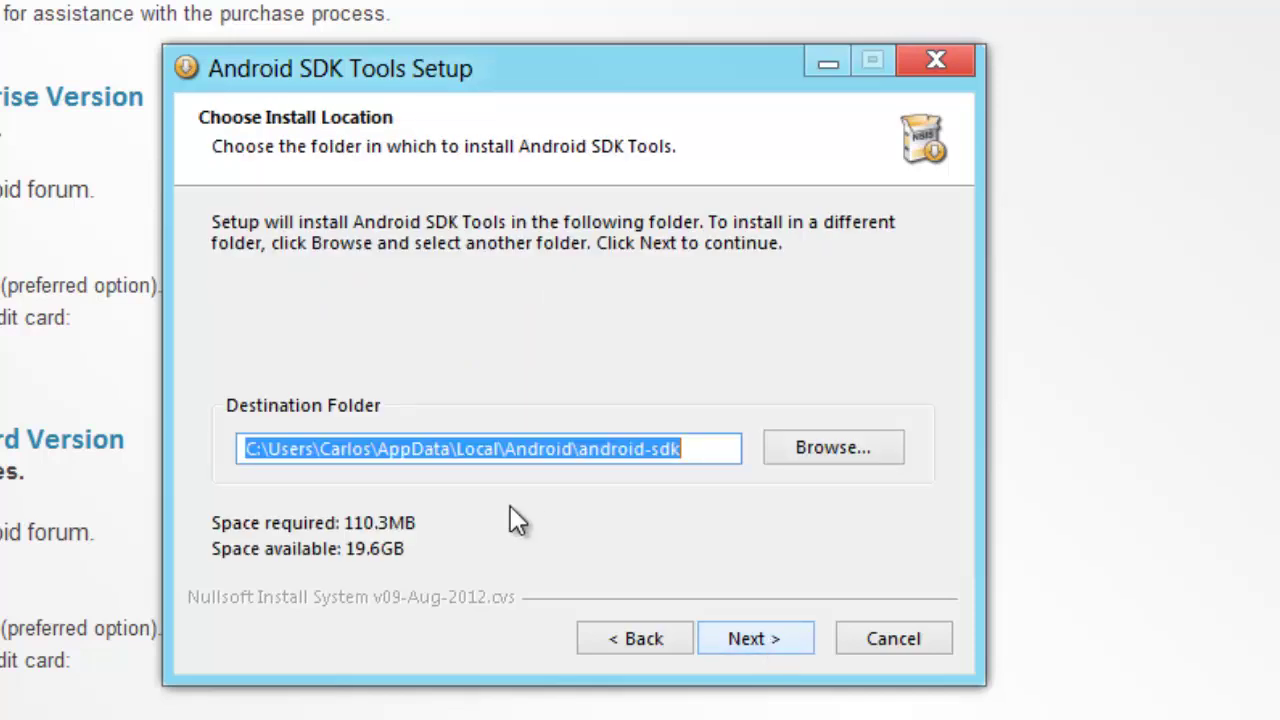
- Install the SDK tools to C:\Android\android-sdk and finish with Start SDK Manager ticked
{"action": "left_click_drag", "start_coordinate": [266, 449], "coordinate": [510, 455]}
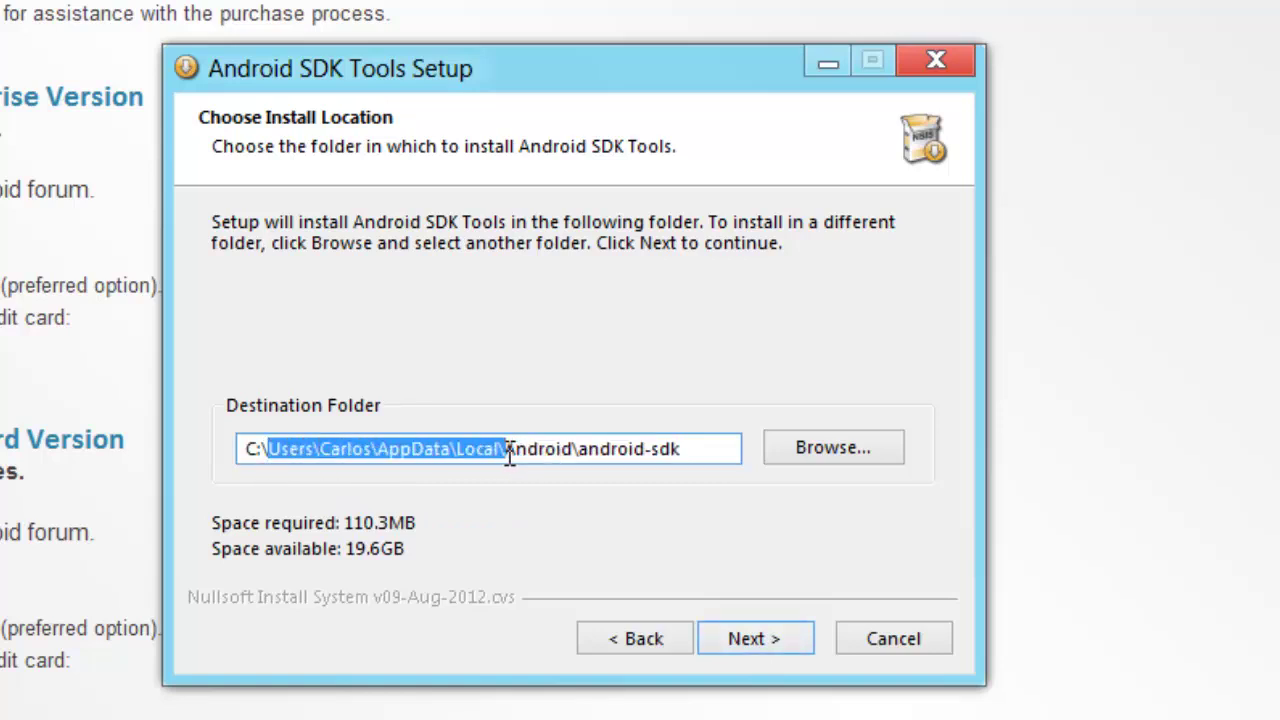
{"action": "key", "text": "BackSpace"}
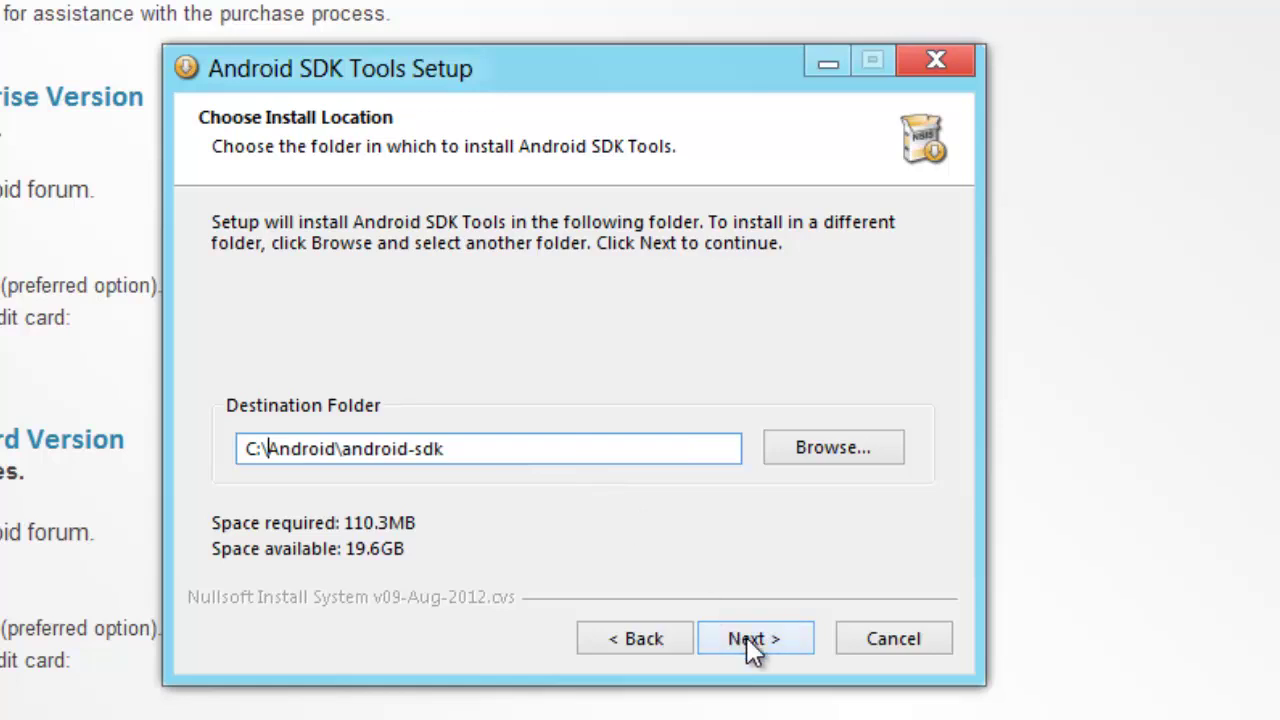
{"action": "left_click", "coordinate": [746, 637]}
{"action": "left_click", "coordinate": [746, 637]}
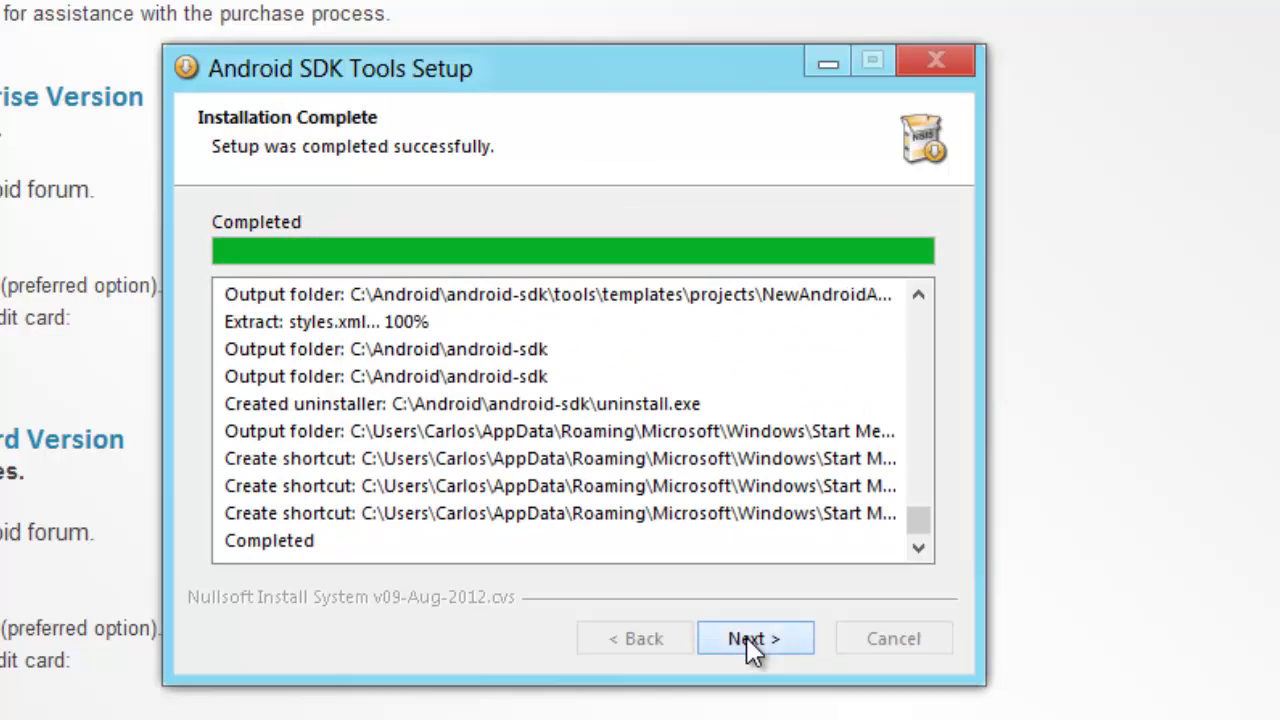
{"action": "left_click", "coordinate": [750, 645]}
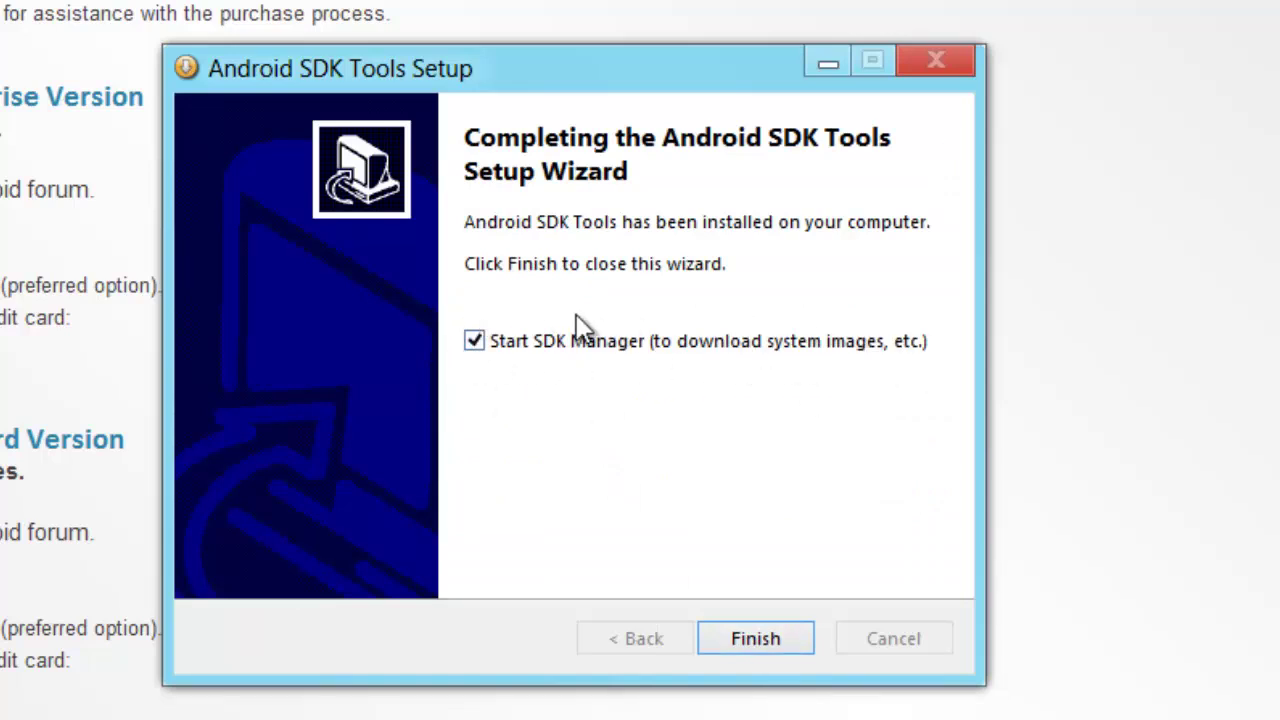
{"action": "left_click", "coordinate": [755, 636]}
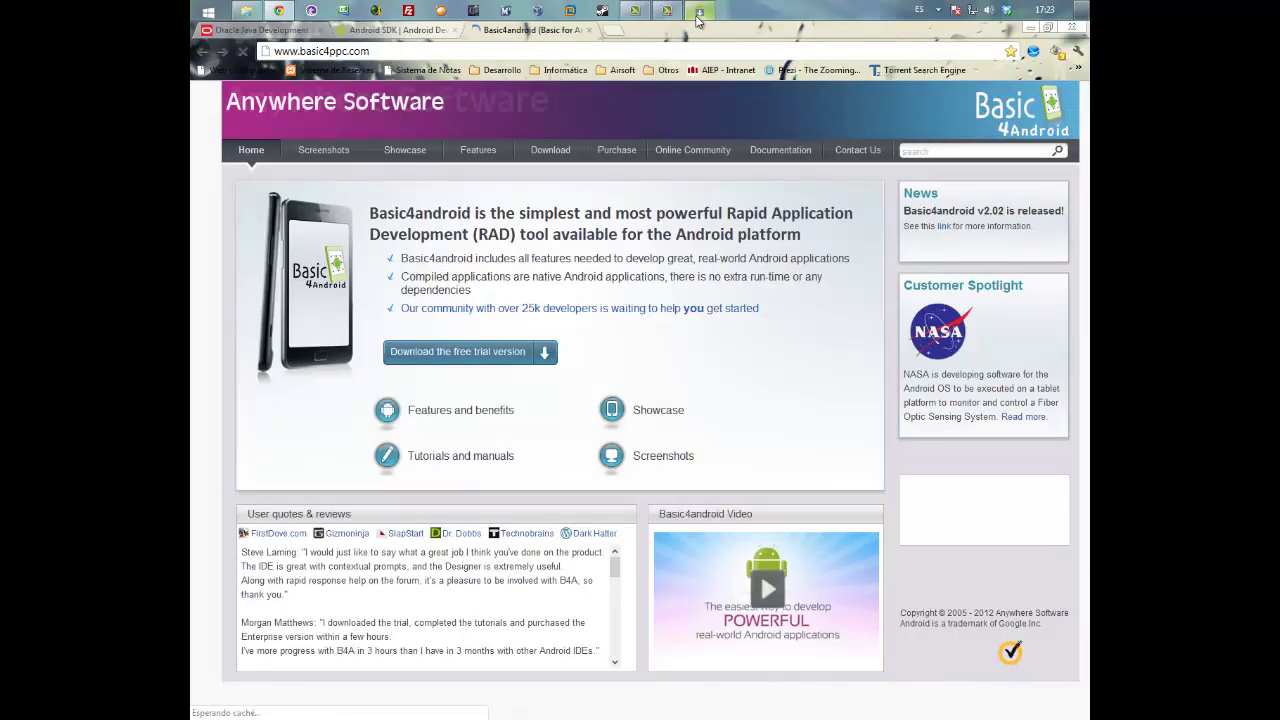
- Maximize the SDK Manager and collapse the Tools, Android 4.1 (API 16) and Extras groups
{"action": "left_click", "coordinate": [699, 10]}
{"action": "left_click_drag", "start_coordinate": [460, 77], "coordinate": [558, 99]}
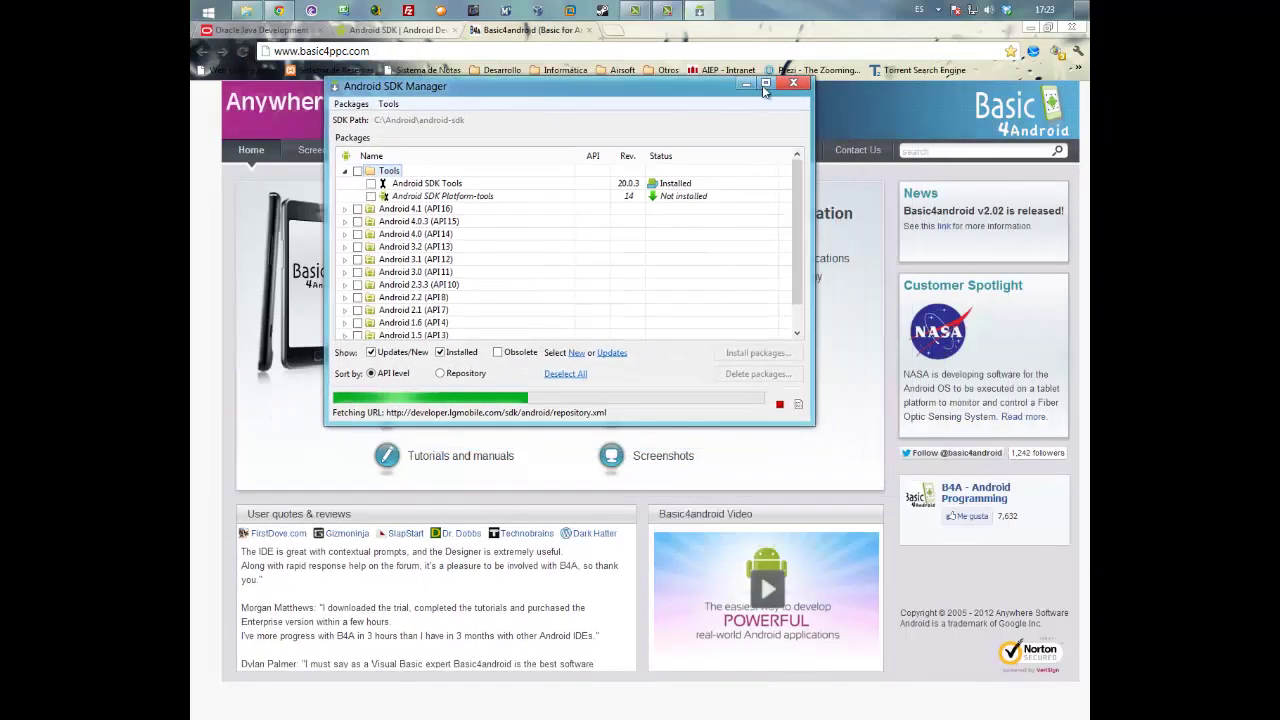
{"action": "left_click", "coordinate": [766, 84]}
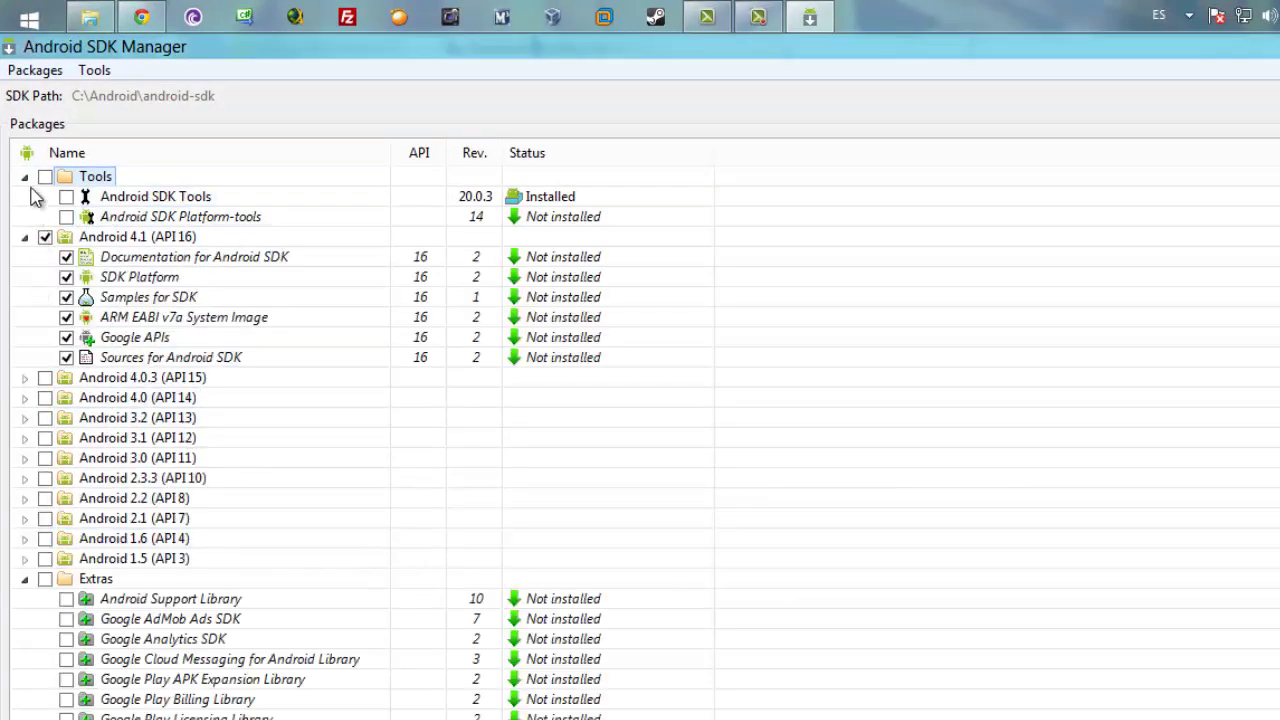
{"action": "left_click", "coordinate": [25, 177]}
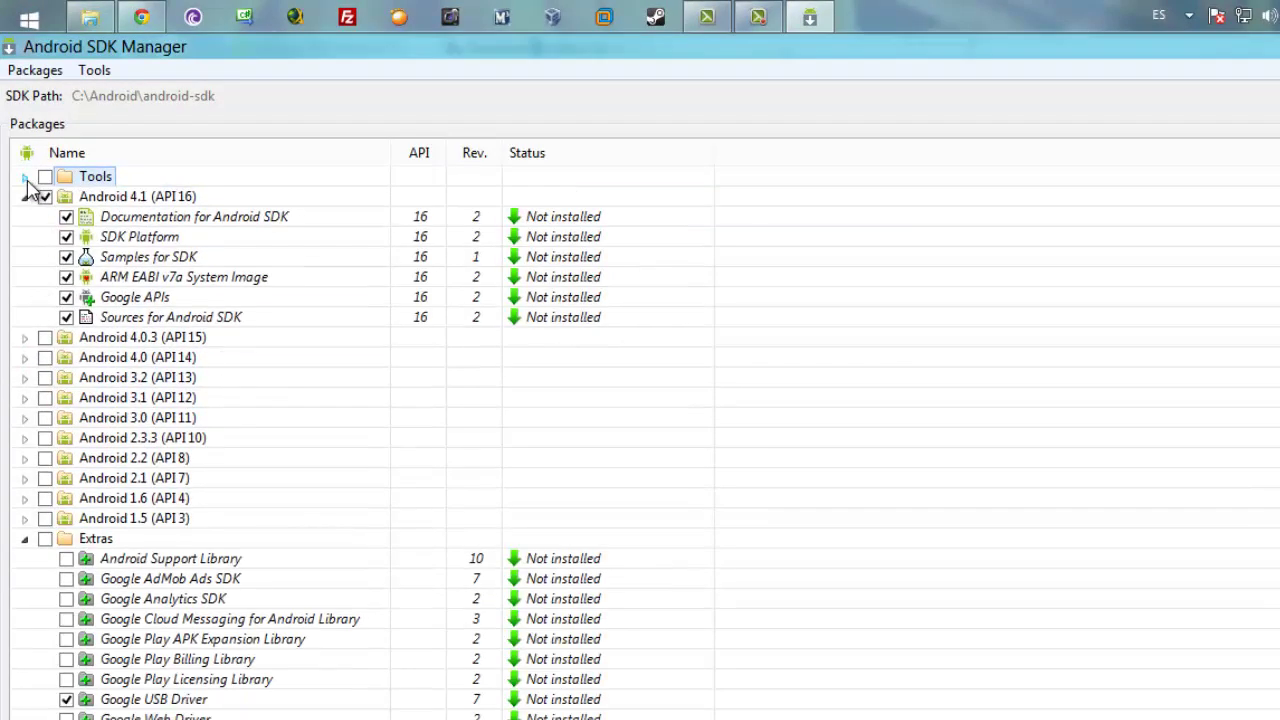
{"action": "left_click", "coordinate": [25, 197]}
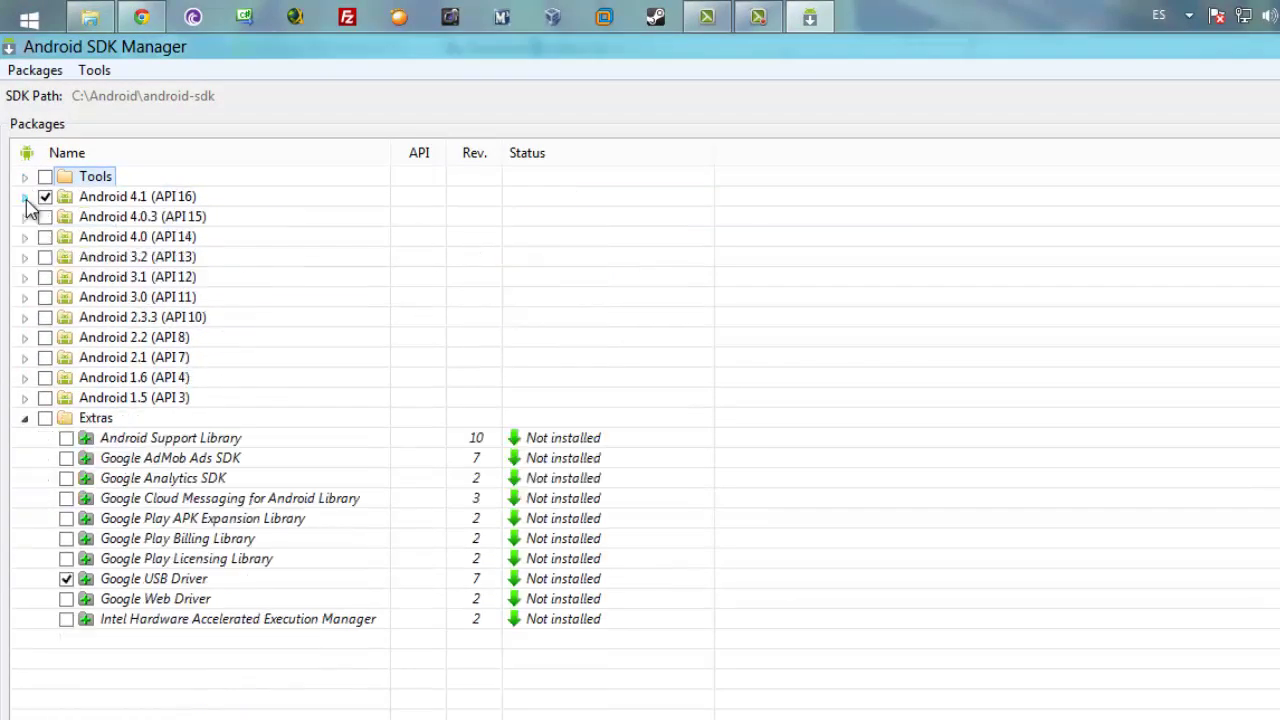
{"action": "left_click", "coordinate": [25, 418]}
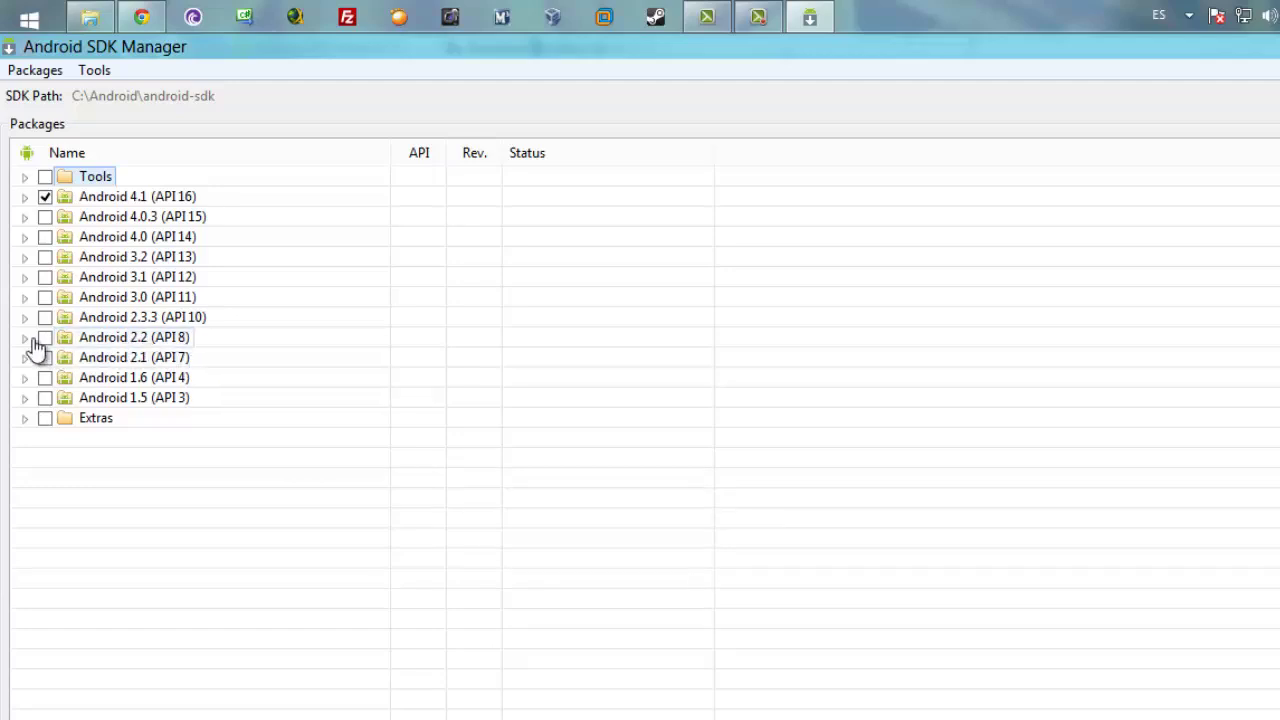
- Mark Android 2.2 (API 8), all Tools including Platform-tools, and every Extras package
{"action": "left_click", "coordinate": [45, 337]}
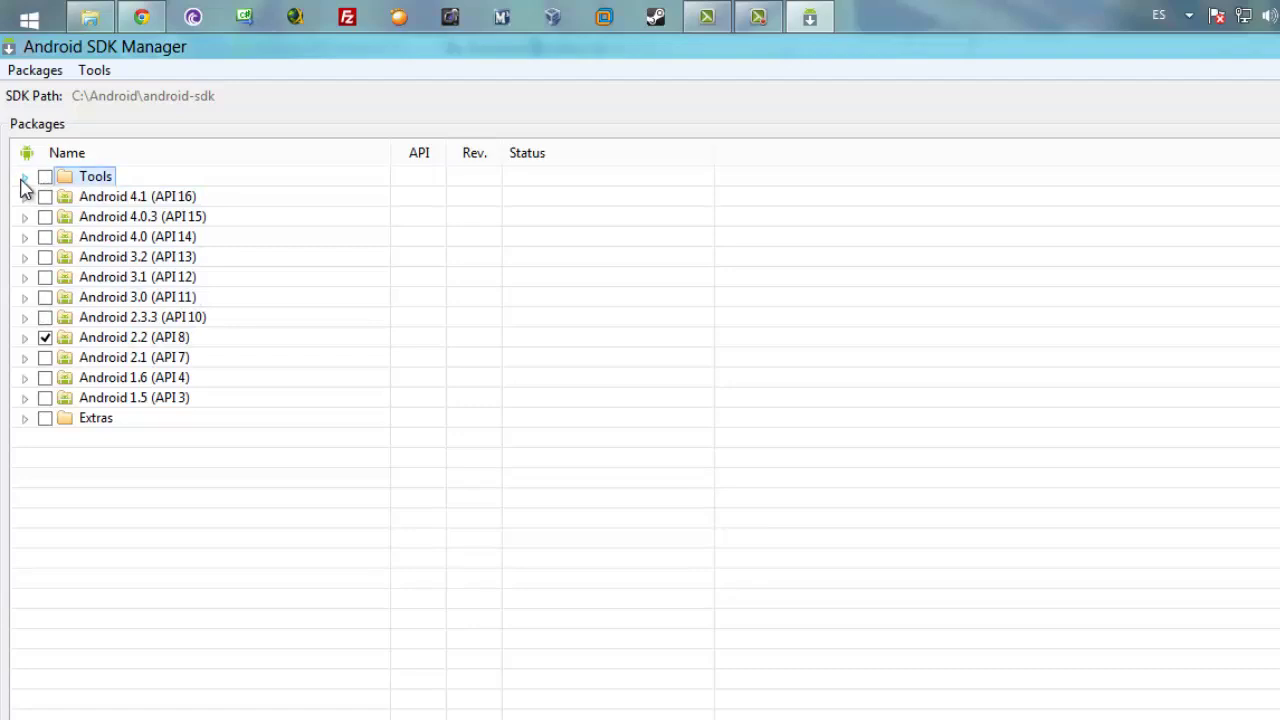
{"action": "left_click", "coordinate": [23, 178]}
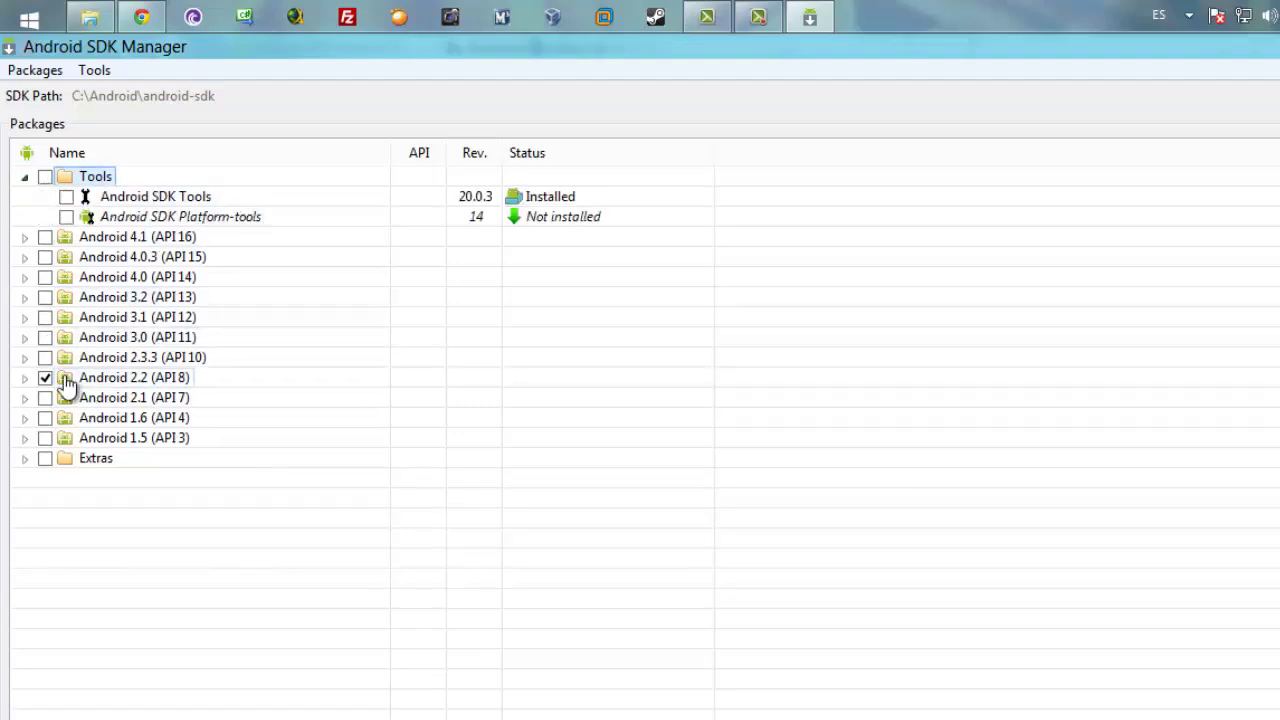
{"action": "left_click", "coordinate": [24, 378]}
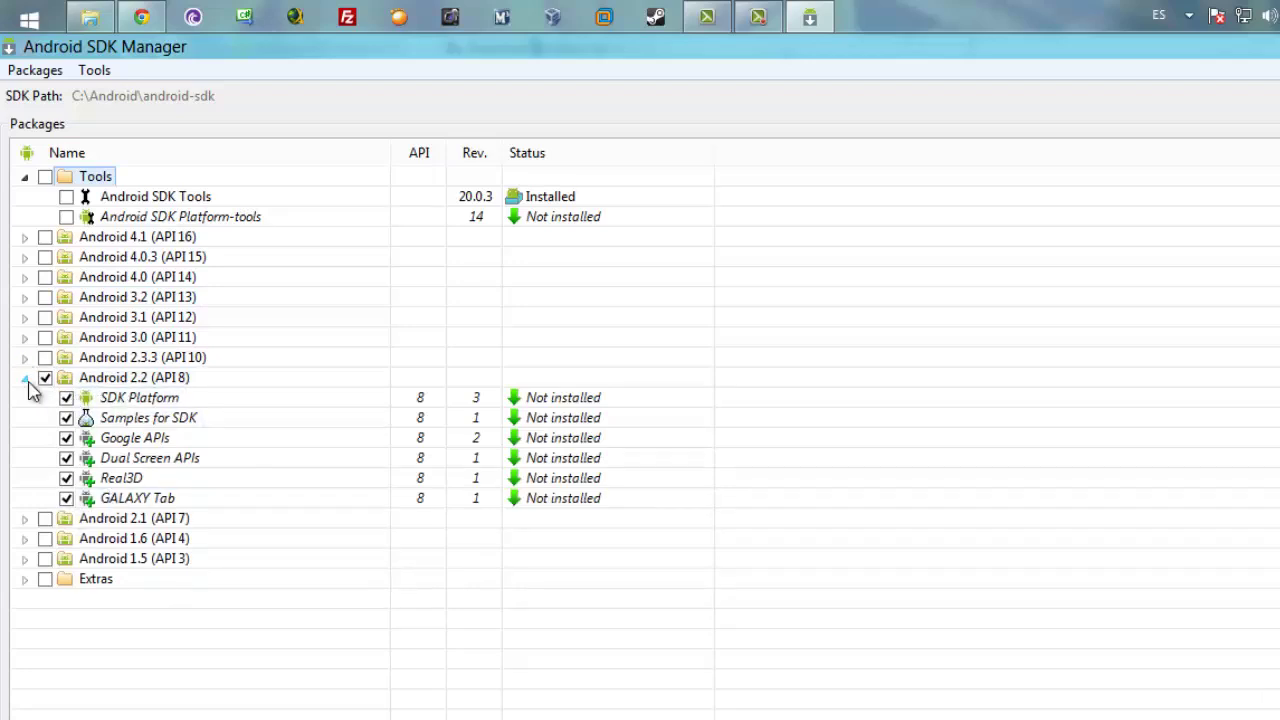
{"action": "left_click", "coordinate": [24, 378]}
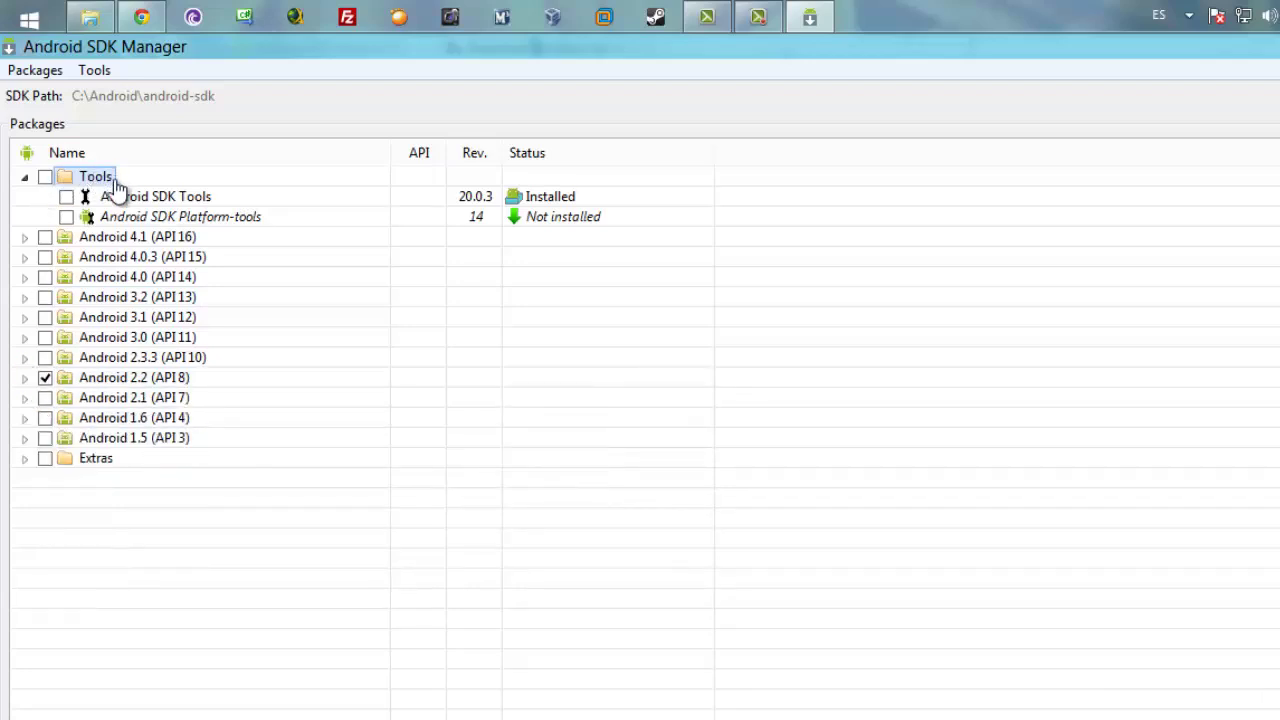
{"action": "left_click", "coordinate": [45, 177]}
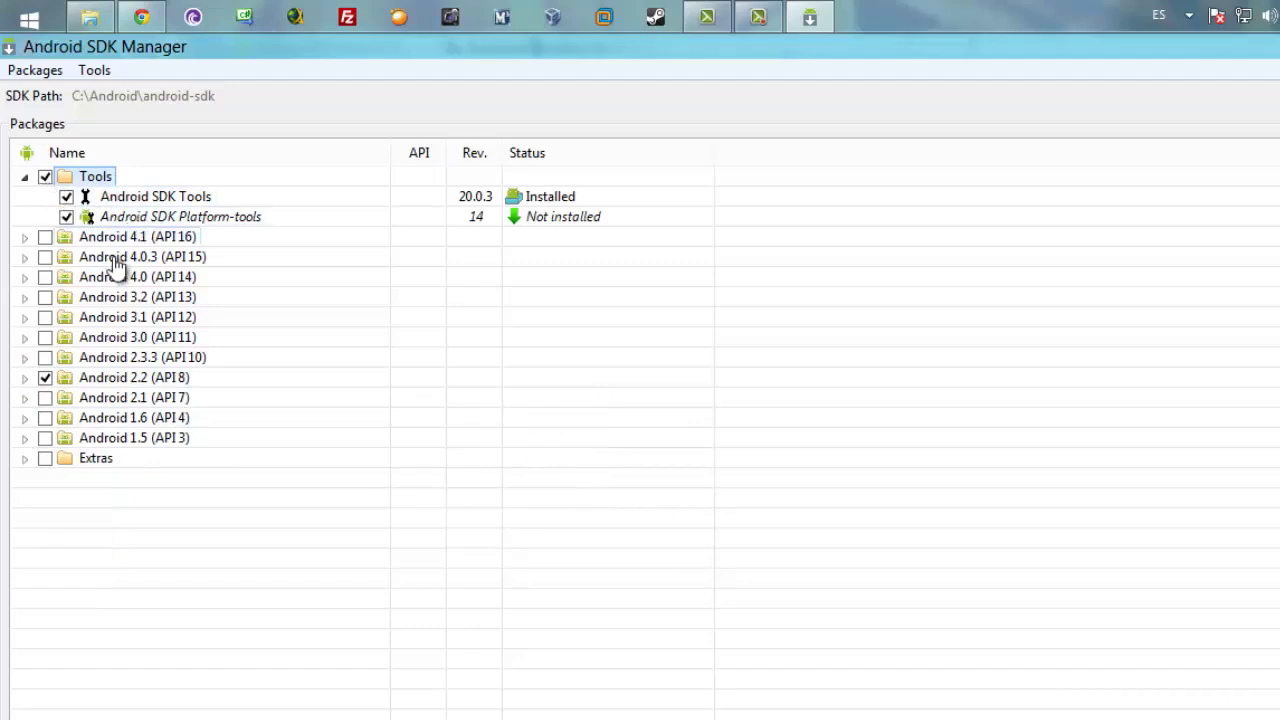
{"action": "left_click", "coordinate": [25, 460]}
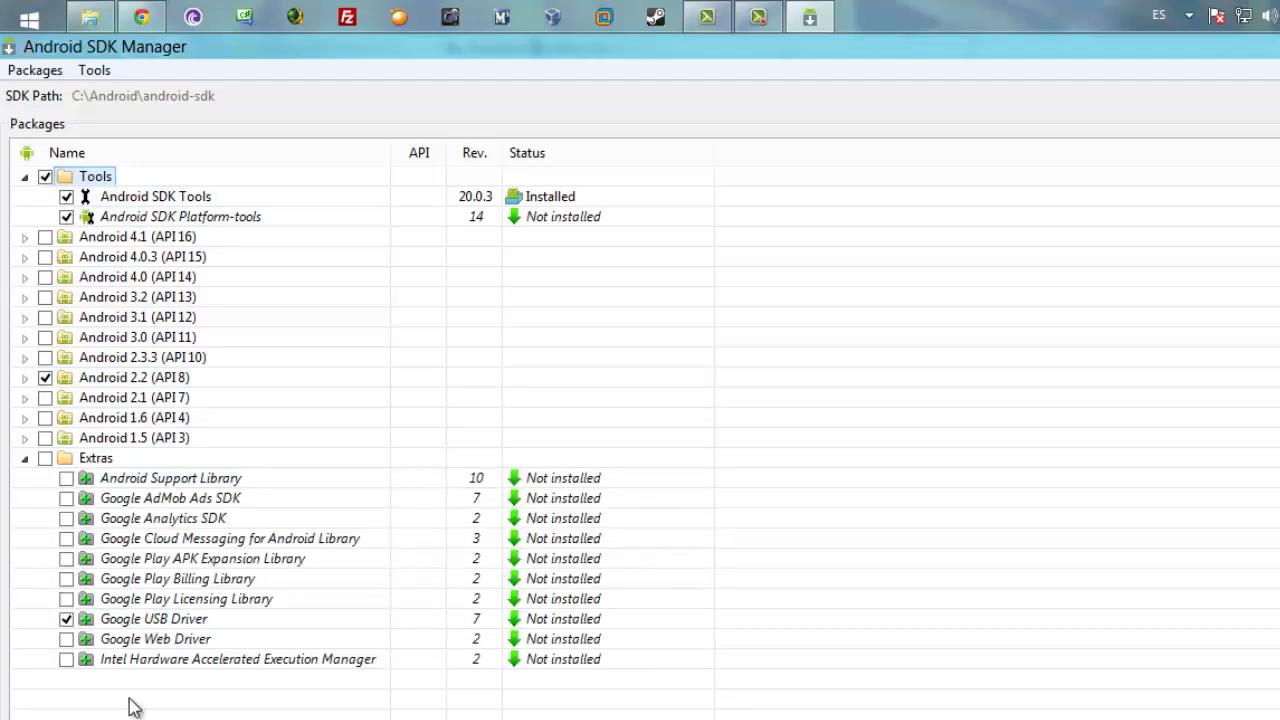
{"action": "left_click", "coordinate": [45, 458]}
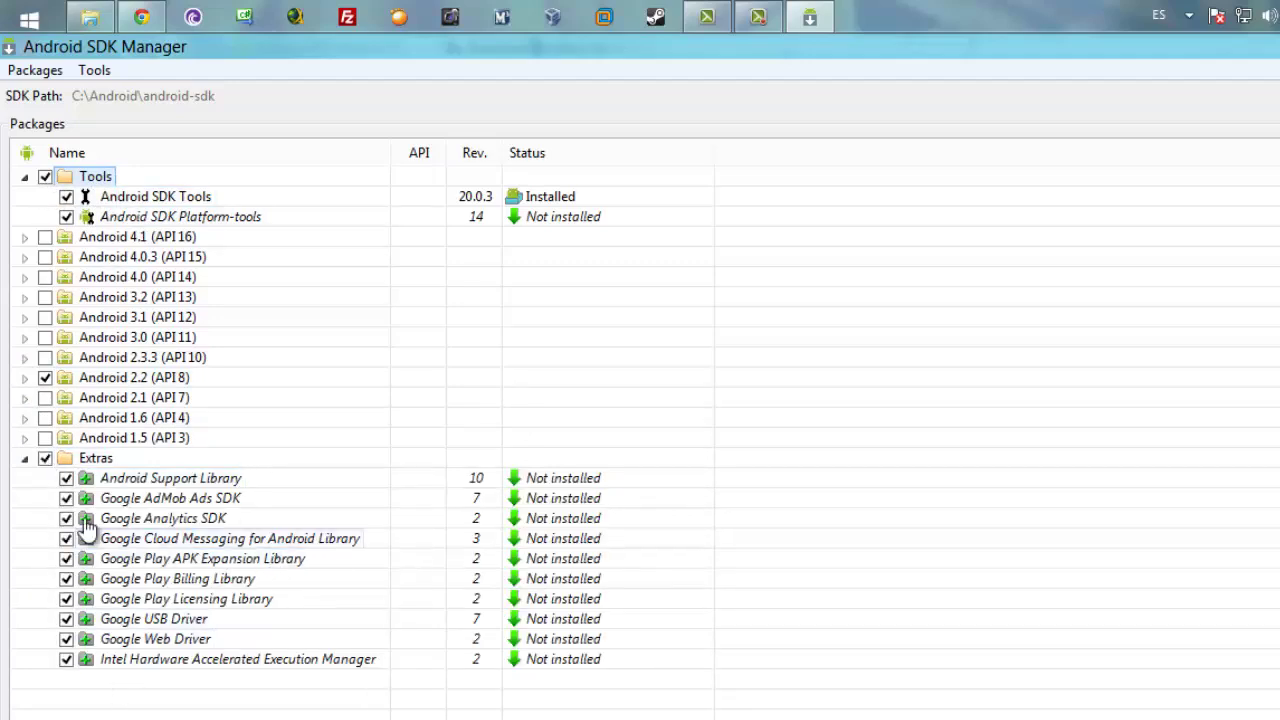
{"action": "left_click", "coordinate": [25, 459]}
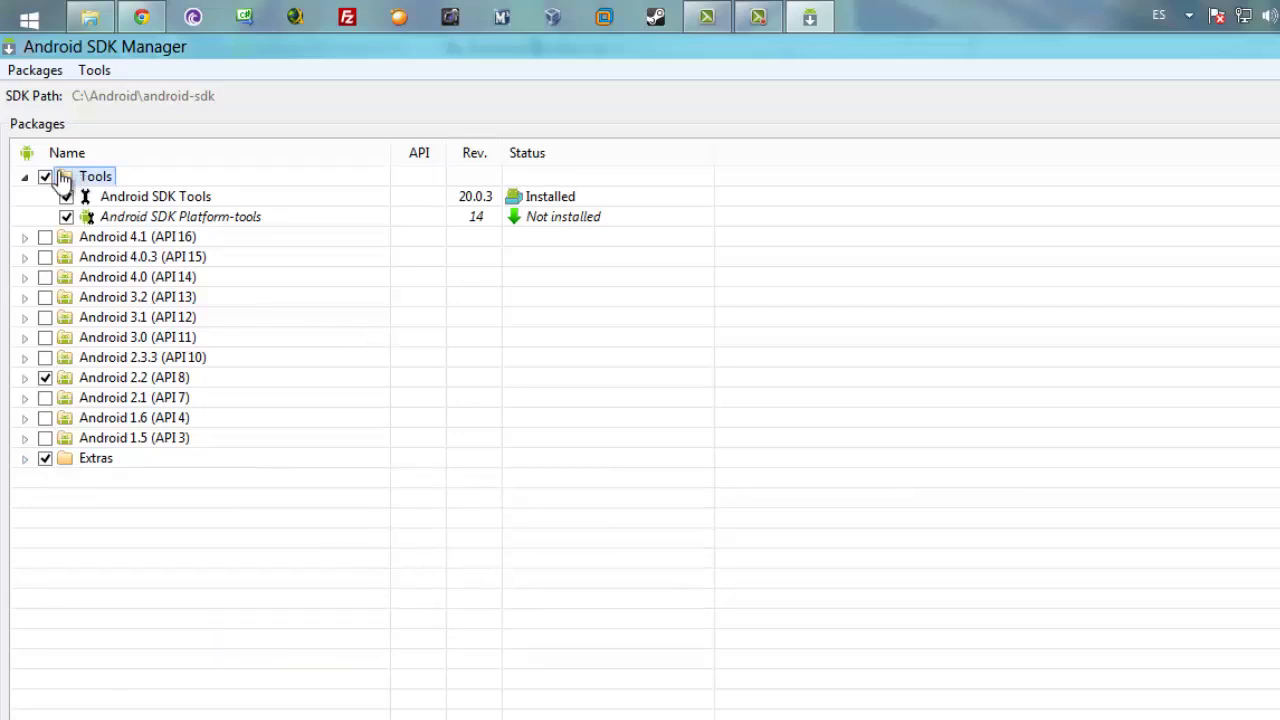
{"action": "left_click", "coordinate": [25, 177]}
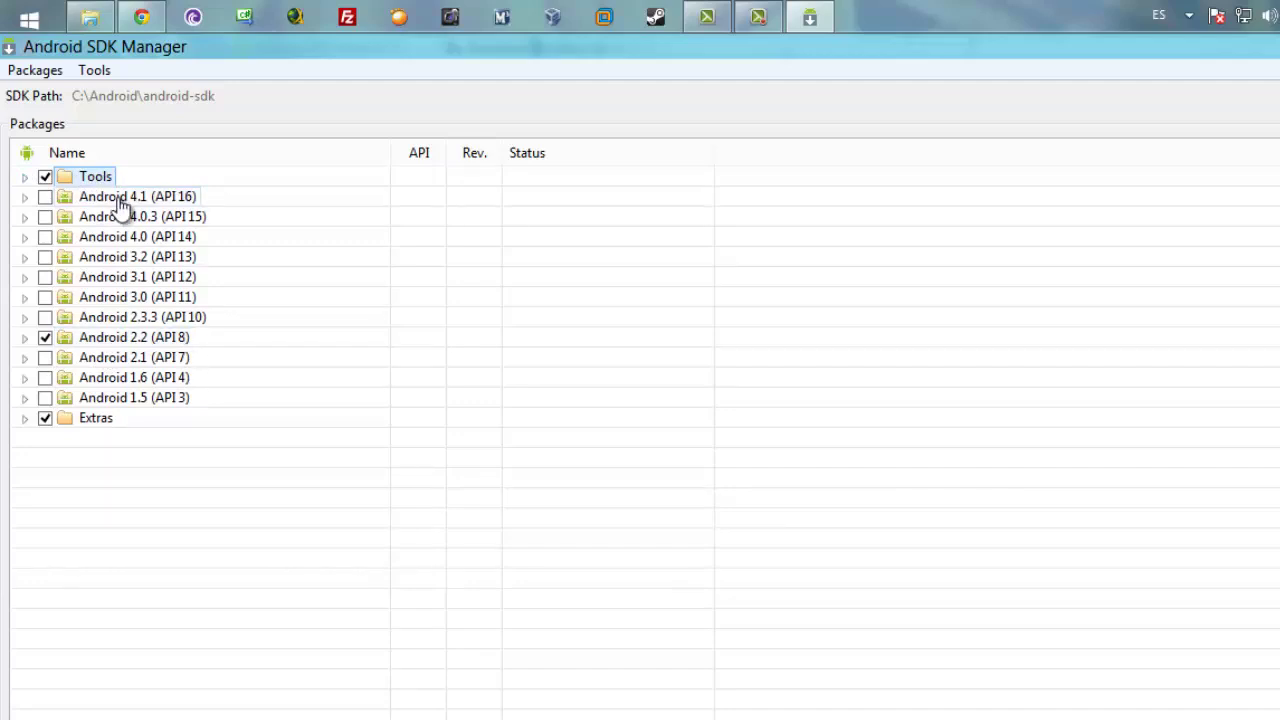
- Review the chosen Tools, Android 2.2 and Extras packages, then request installing 17 packages
{"action": "left_click", "coordinate": [25, 177]}
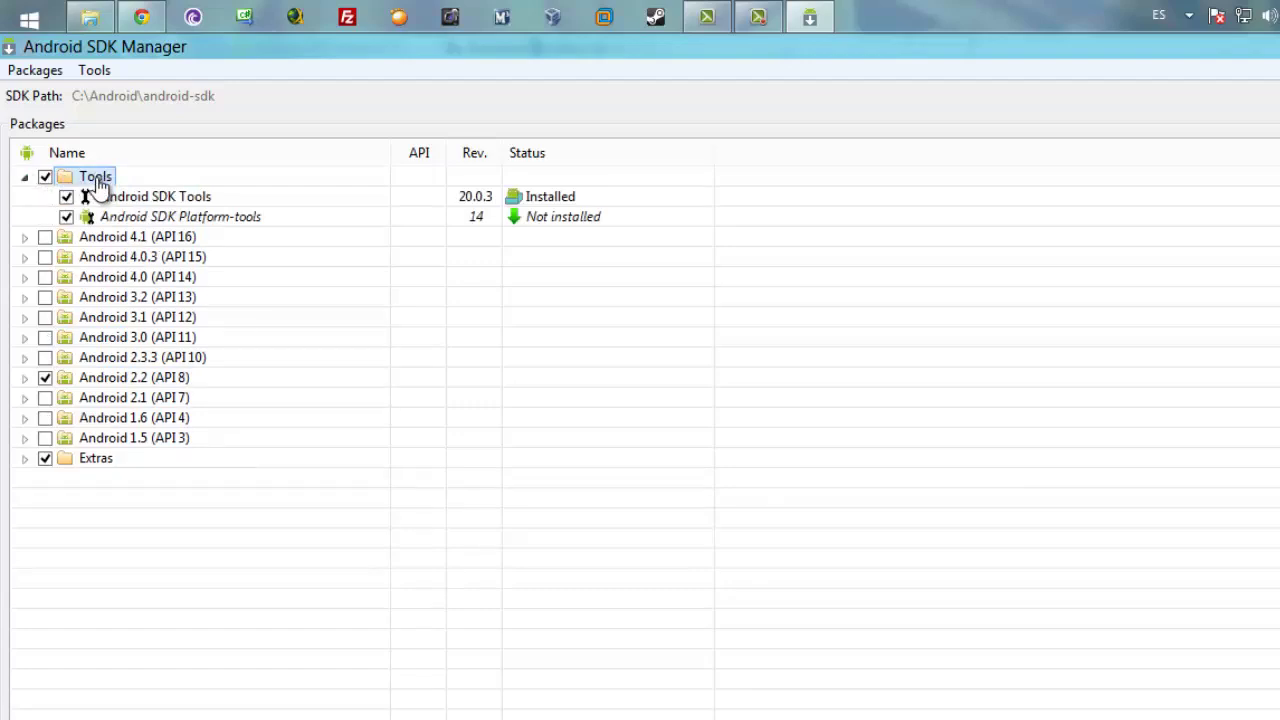
{"action": "left_click", "coordinate": [95, 381]}
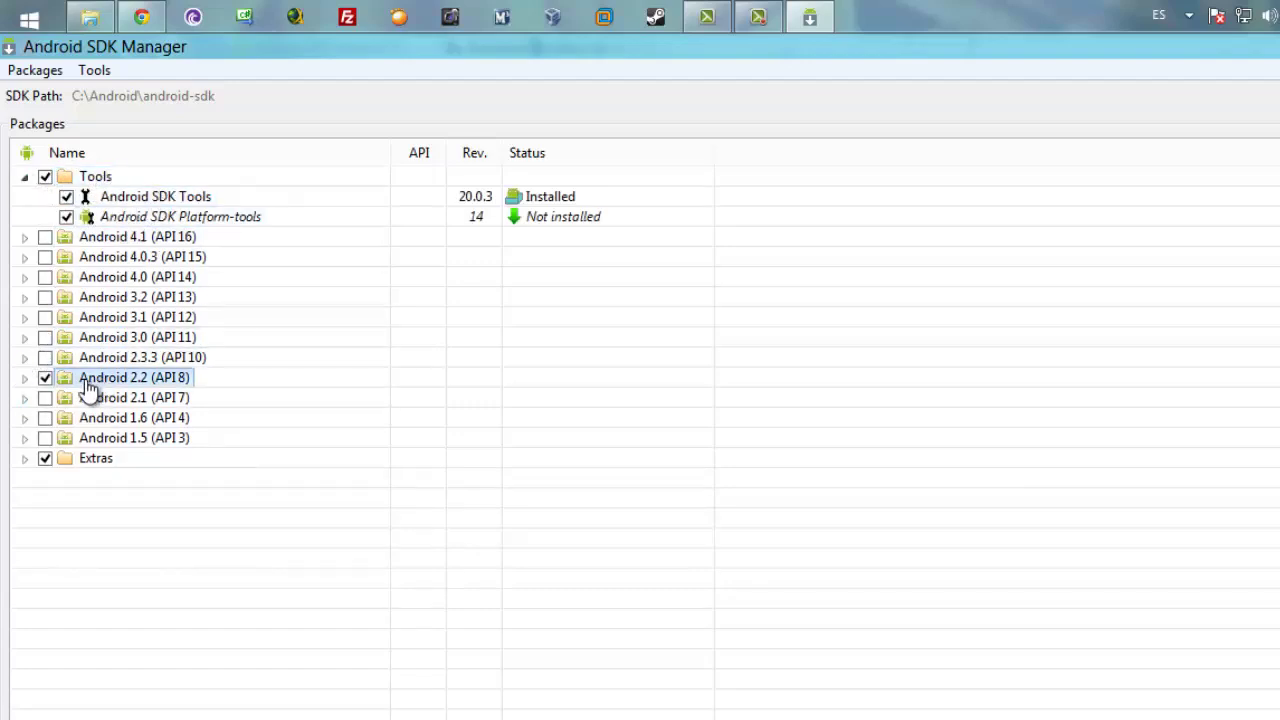
{"action": "left_click", "coordinate": [25, 378]}
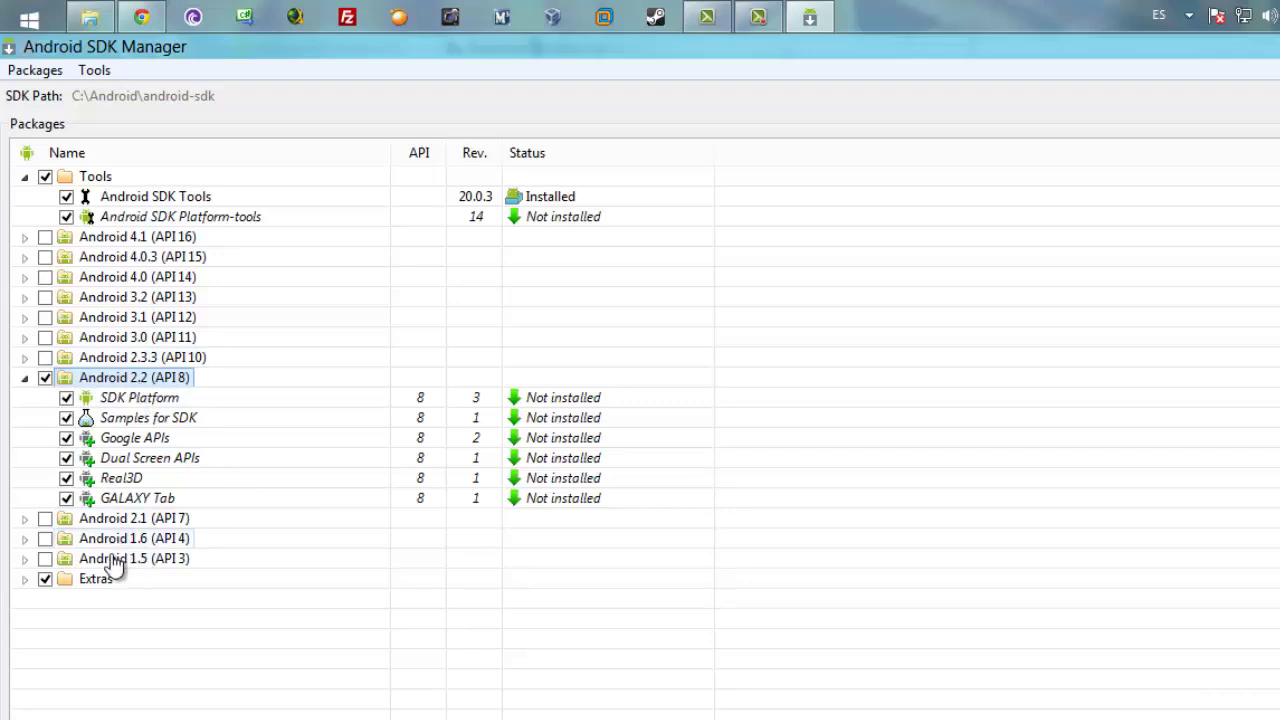
{"action": "left_click", "coordinate": [25, 580]}
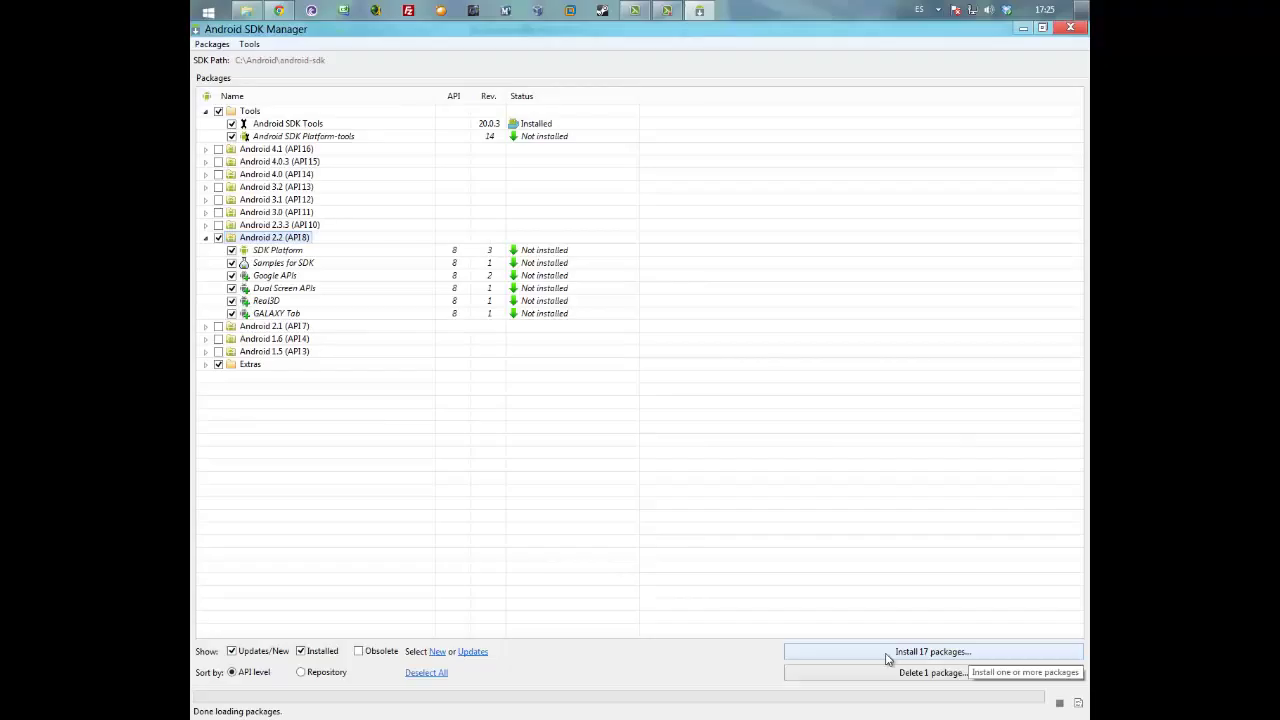
{"action": "left_click", "coordinate": [888, 655]}
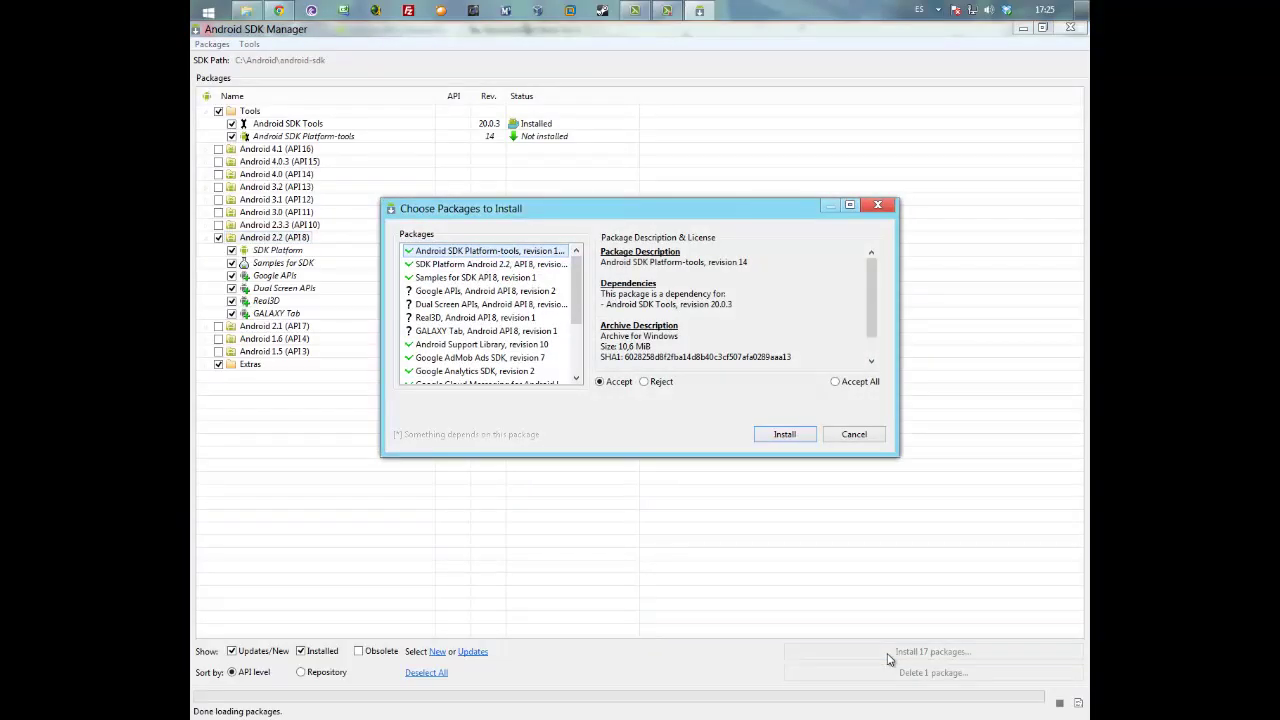
- Accept all licences and install the 17 packages, watching the download progress
{"action": "left_click", "coordinate": [837, 382]}
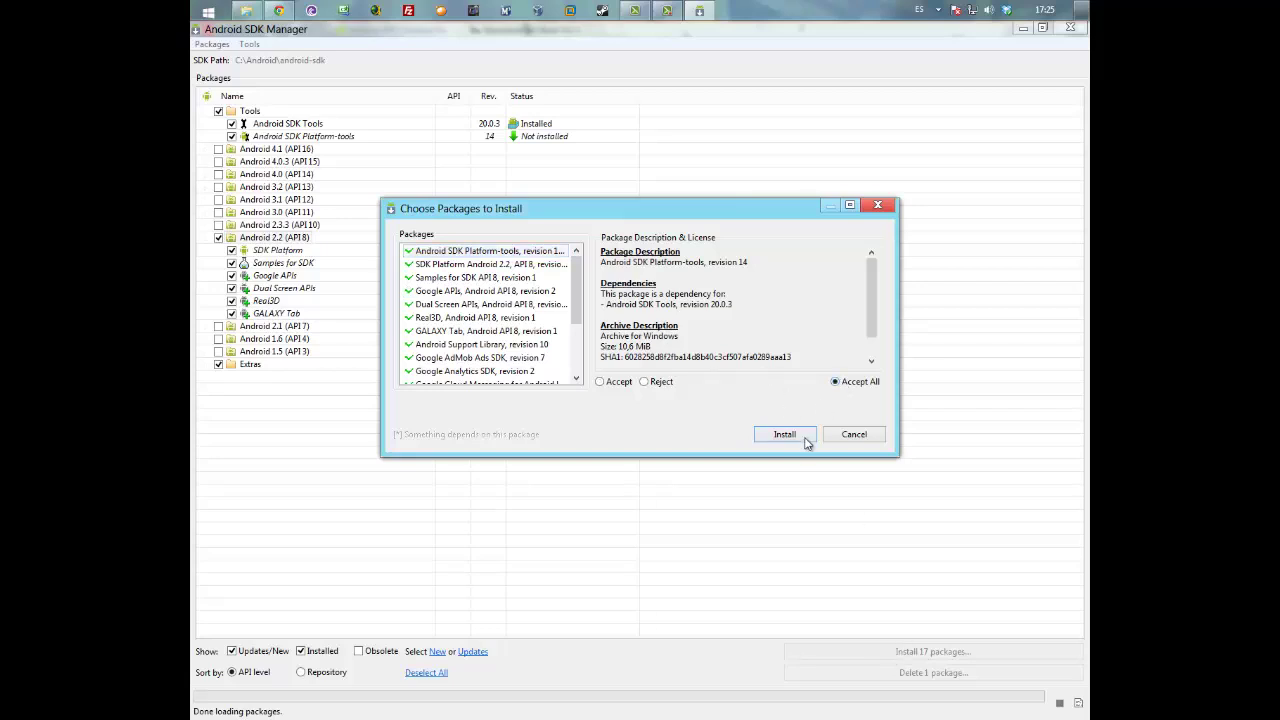
{"action": "left_click", "coordinate": [805, 438]}
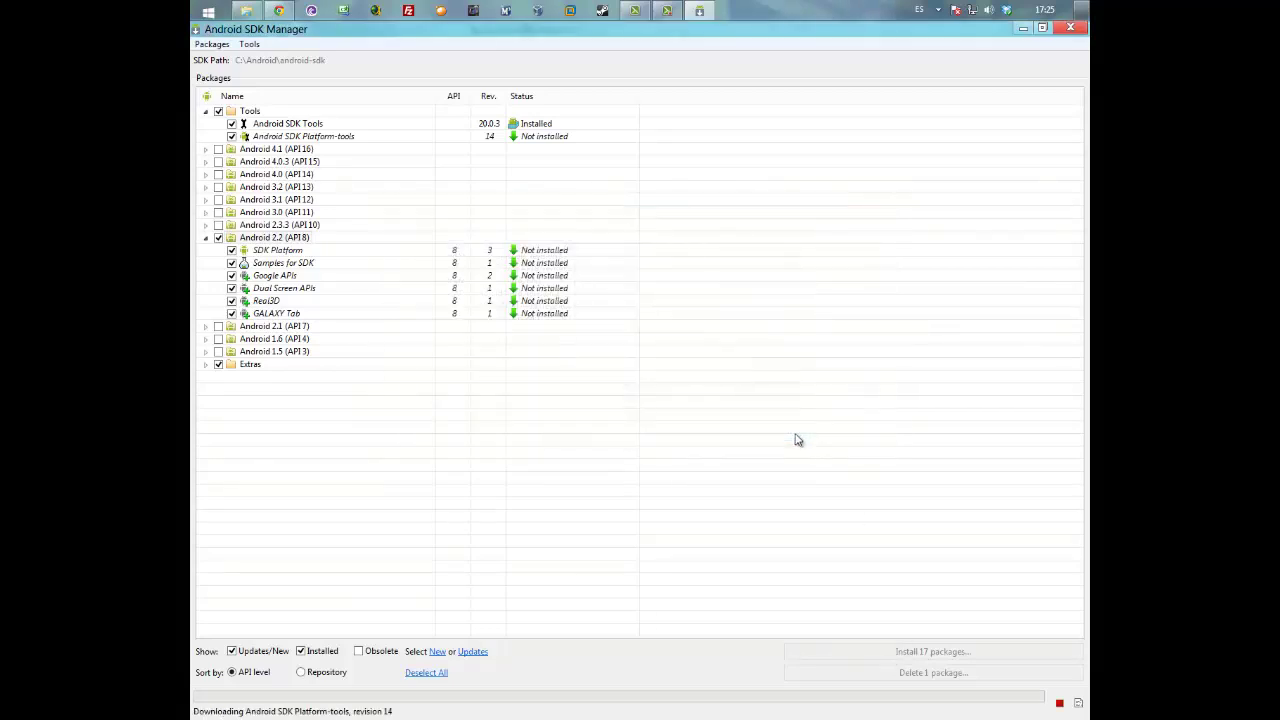
{"action": "left_click", "coordinate": [205, 162]}
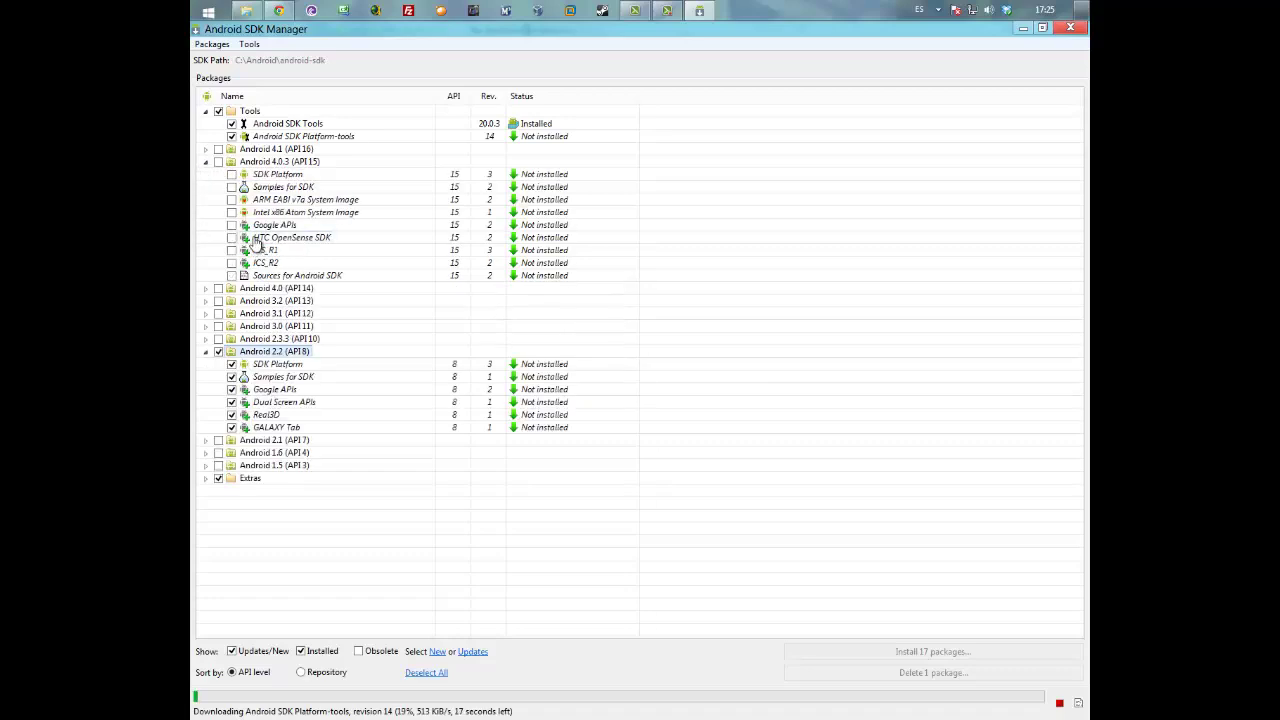
{"action": "mouse_move", "coordinate": [281, 244]}
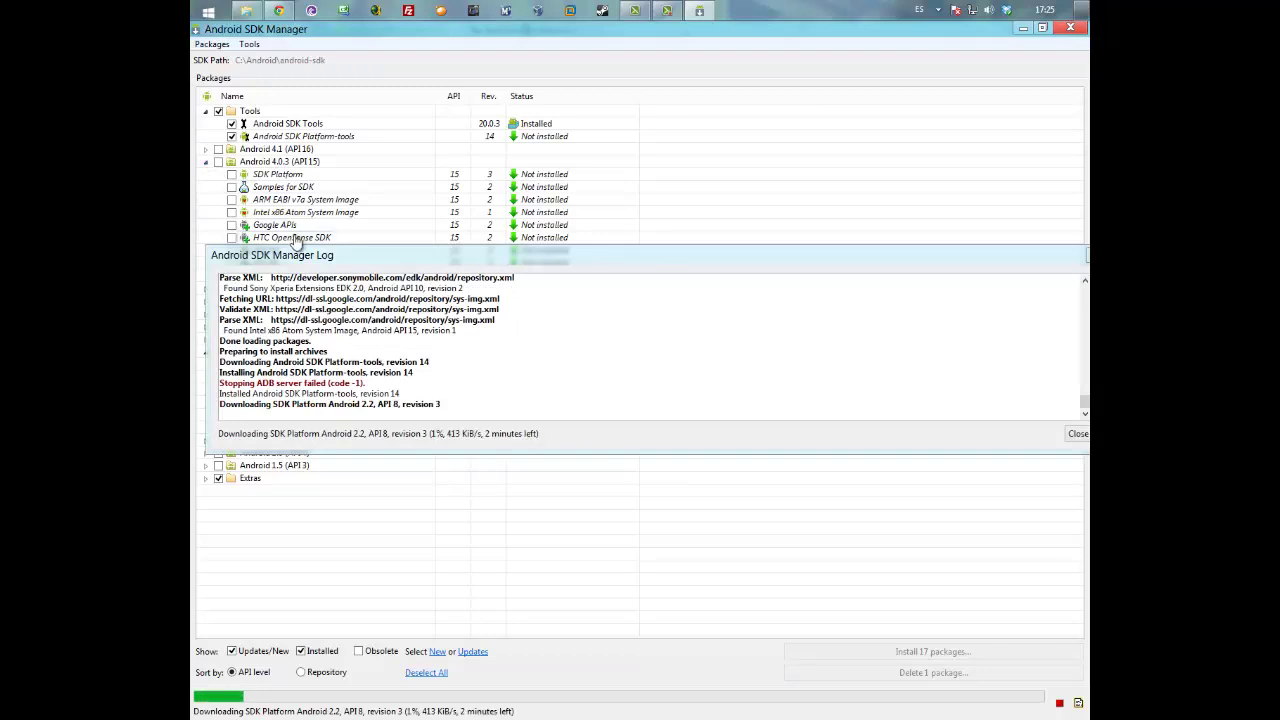
{"action": "left_click_drag", "start_coordinate": [371, 257], "coordinate": [357, 317]}
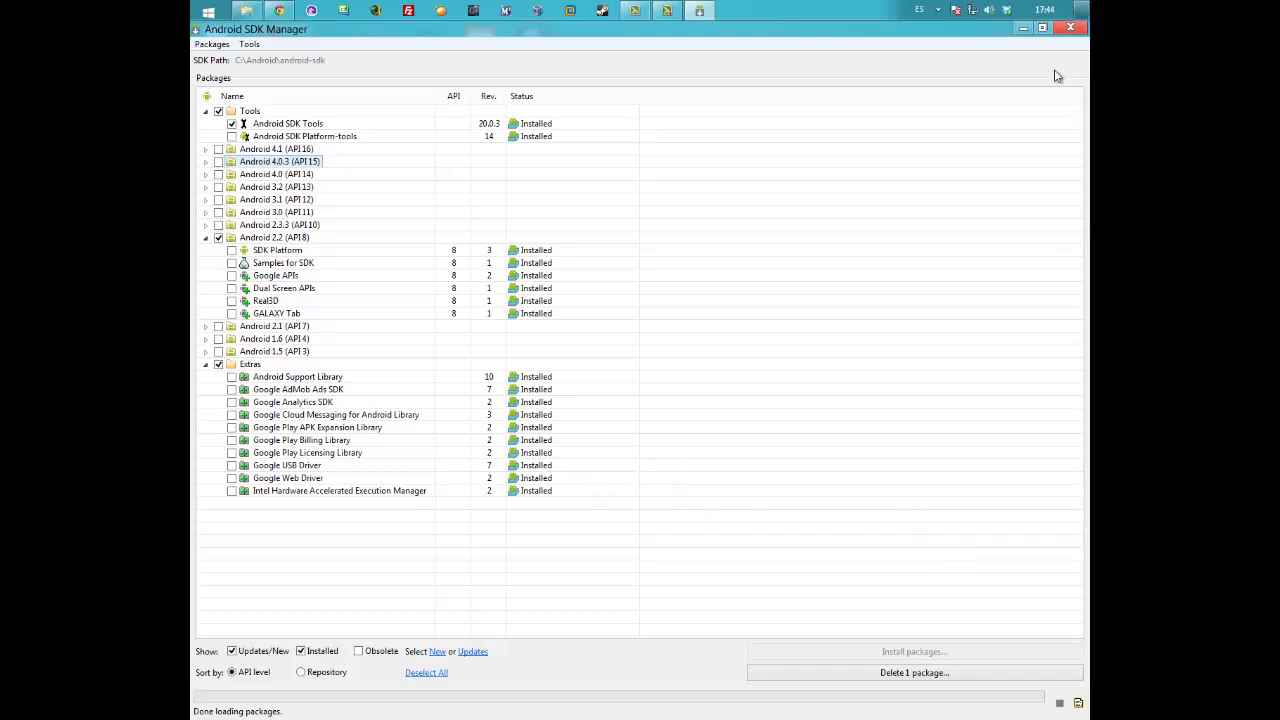
- Close SDK Manager and run b4a-full.exe from Descargas, confirming the warning with Ejecutar
{"action": "left_click", "coordinate": [1071, 28]}
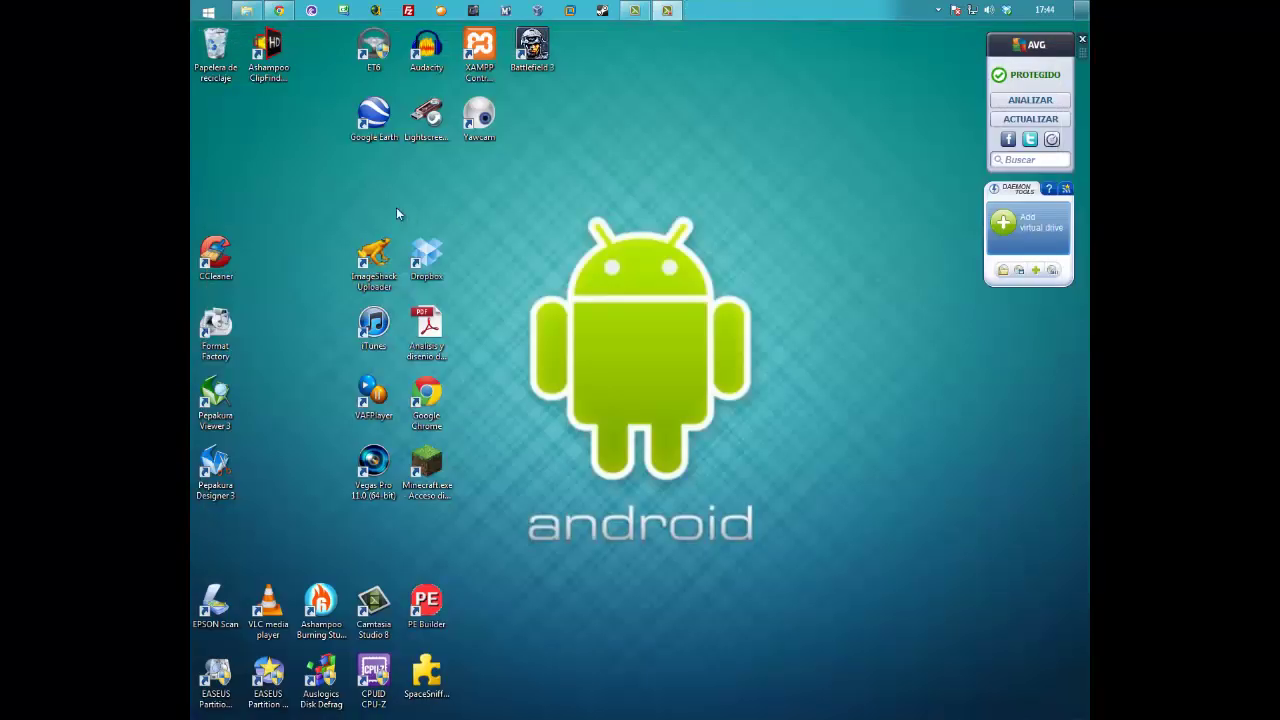
{"action": "left_click", "coordinate": [247, 11]}
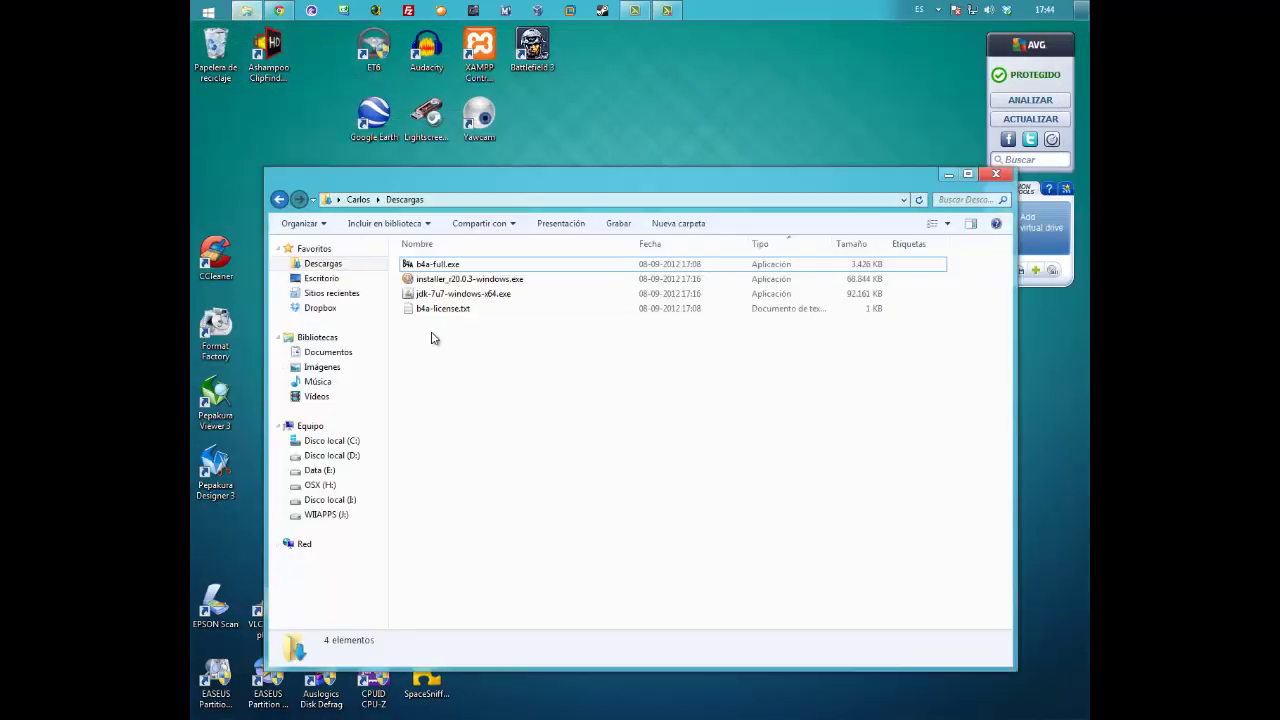
{"action": "left_click", "coordinate": [438, 266]}
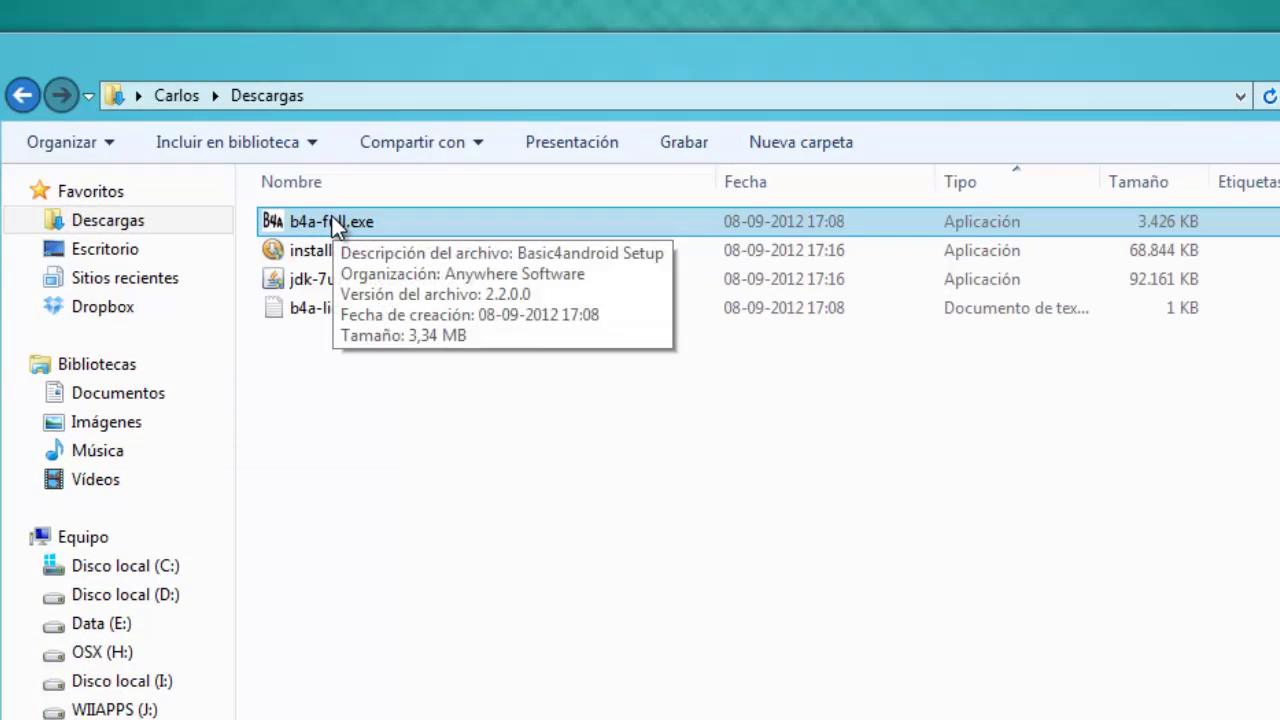
{"action": "double_click", "coordinate": [332, 220]}
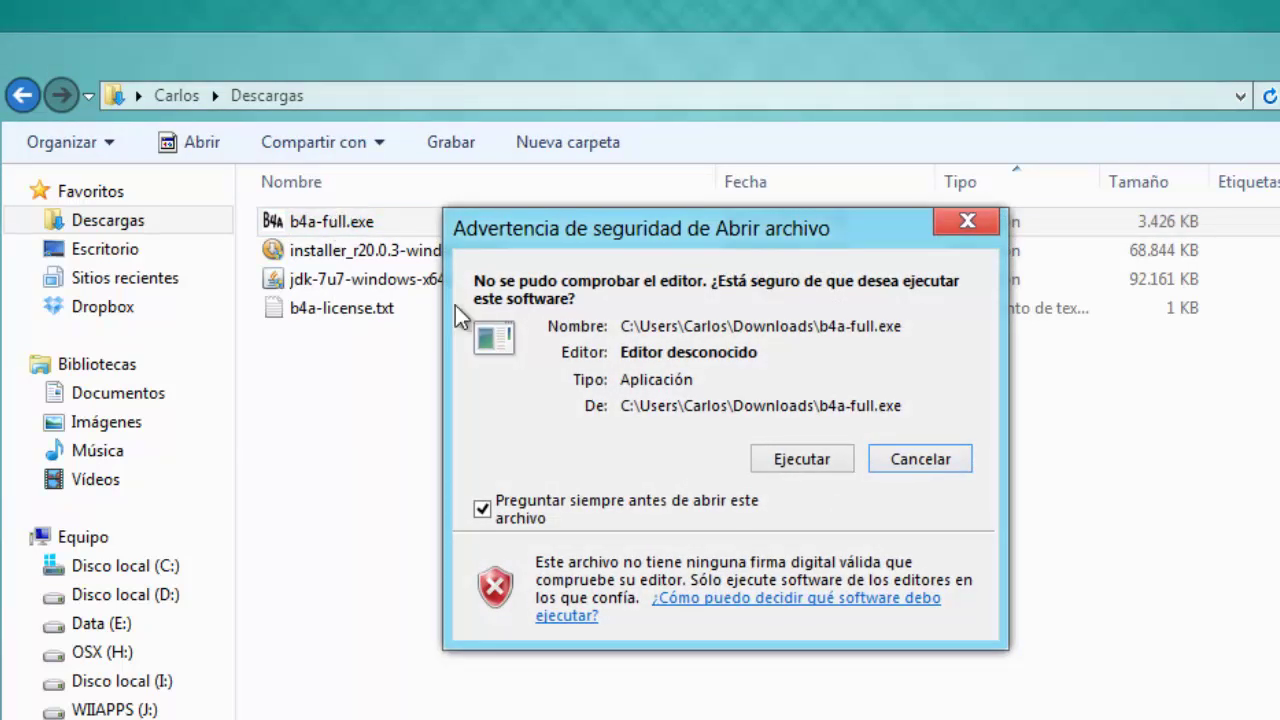
{"action": "left_click", "coordinate": [800, 459]}
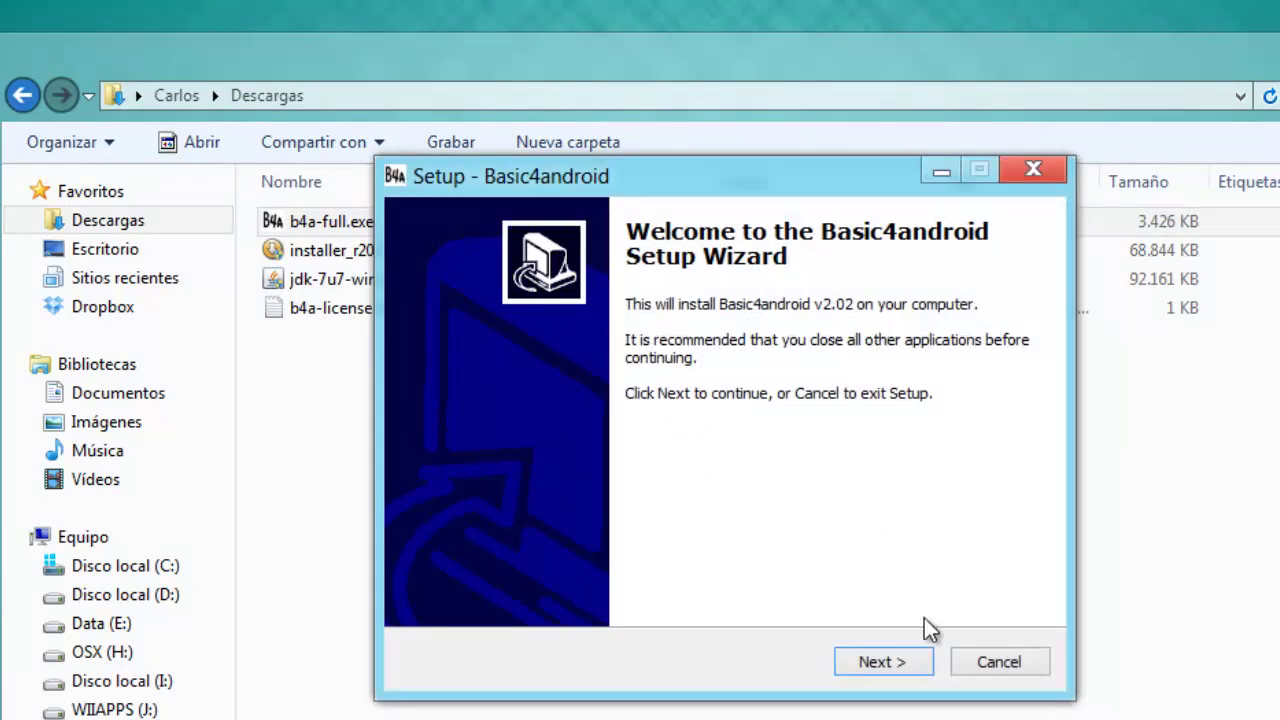
- Accept the Basic4android licence, keep the default folder and enable a desktop icon
{"action": "left_click", "coordinate": [920, 662]}
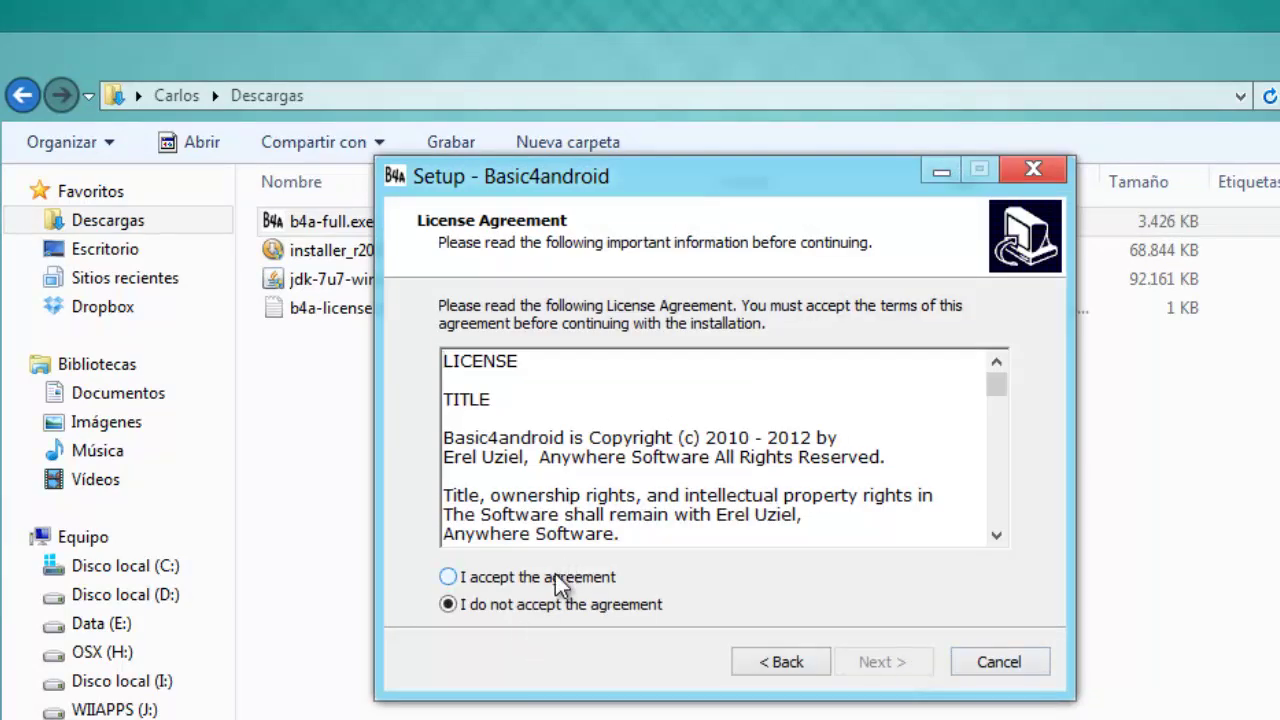
{"action": "left_click", "coordinate": [555, 577]}
{"action": "left_click", "coordinate": [868, 662]}
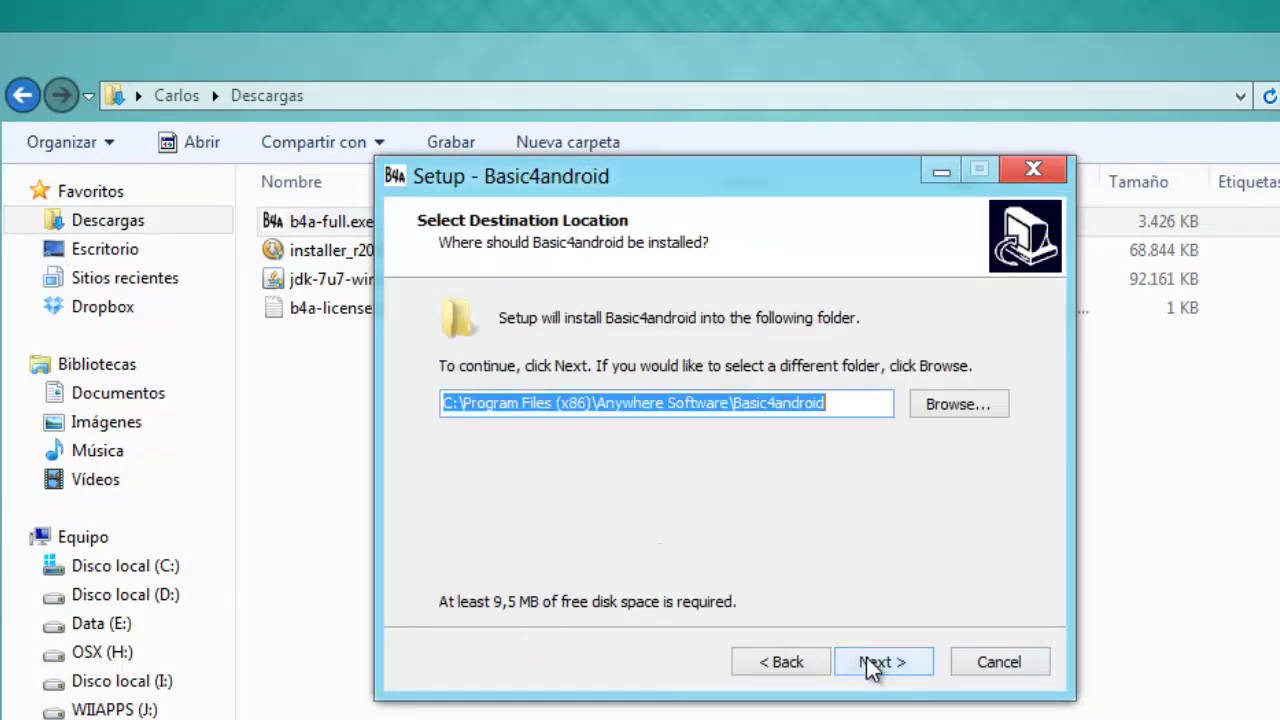
{"action": "left_click", "coordinate": [870, 662]}
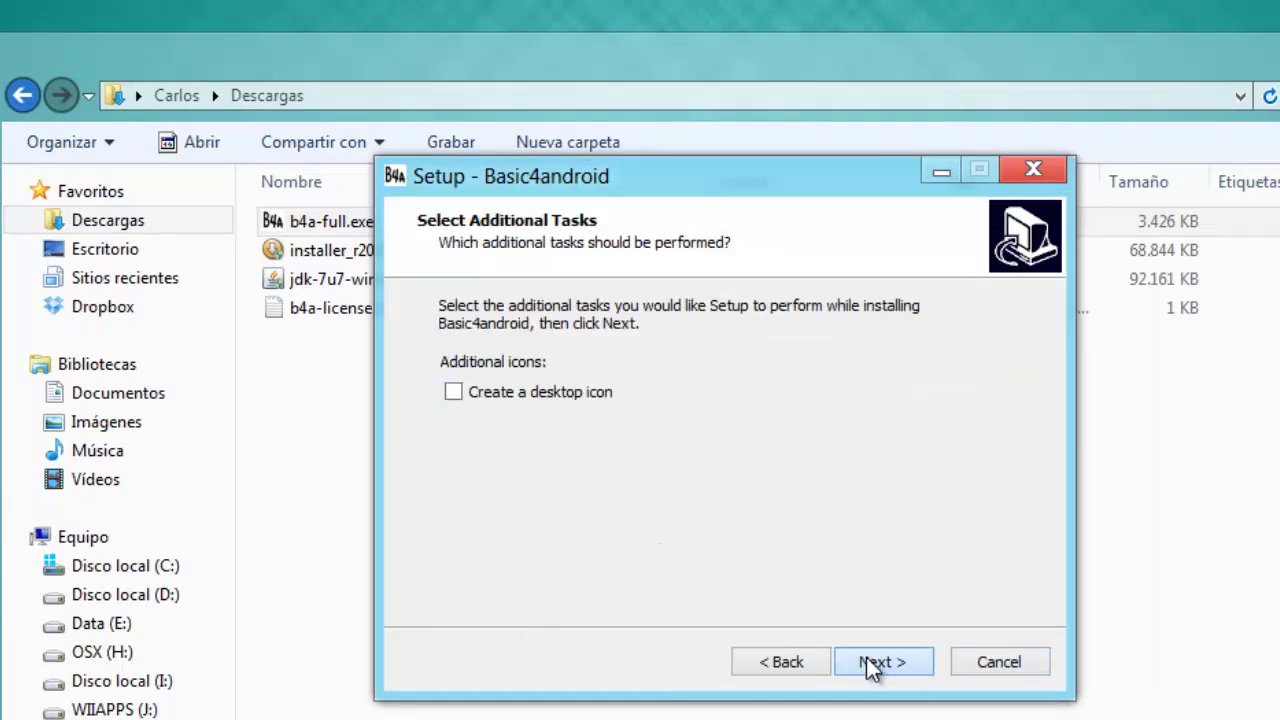
{"action": "left_click", "coordinate": [569, 405]}
{"action": "left_click", "coordinate": [871, 664]}
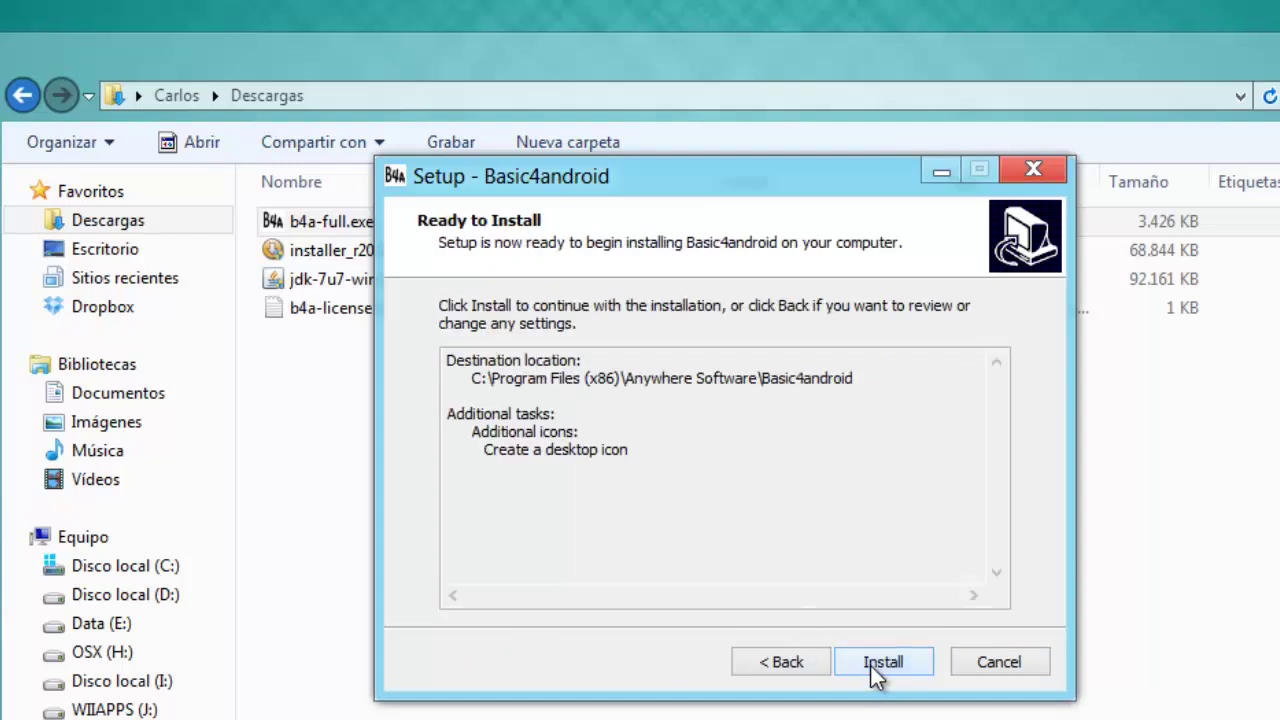
- Install and launch Basic4android, then open its install folder from the desktop shortcut
{"action": "left_click", "coordinate": [870, 665]}
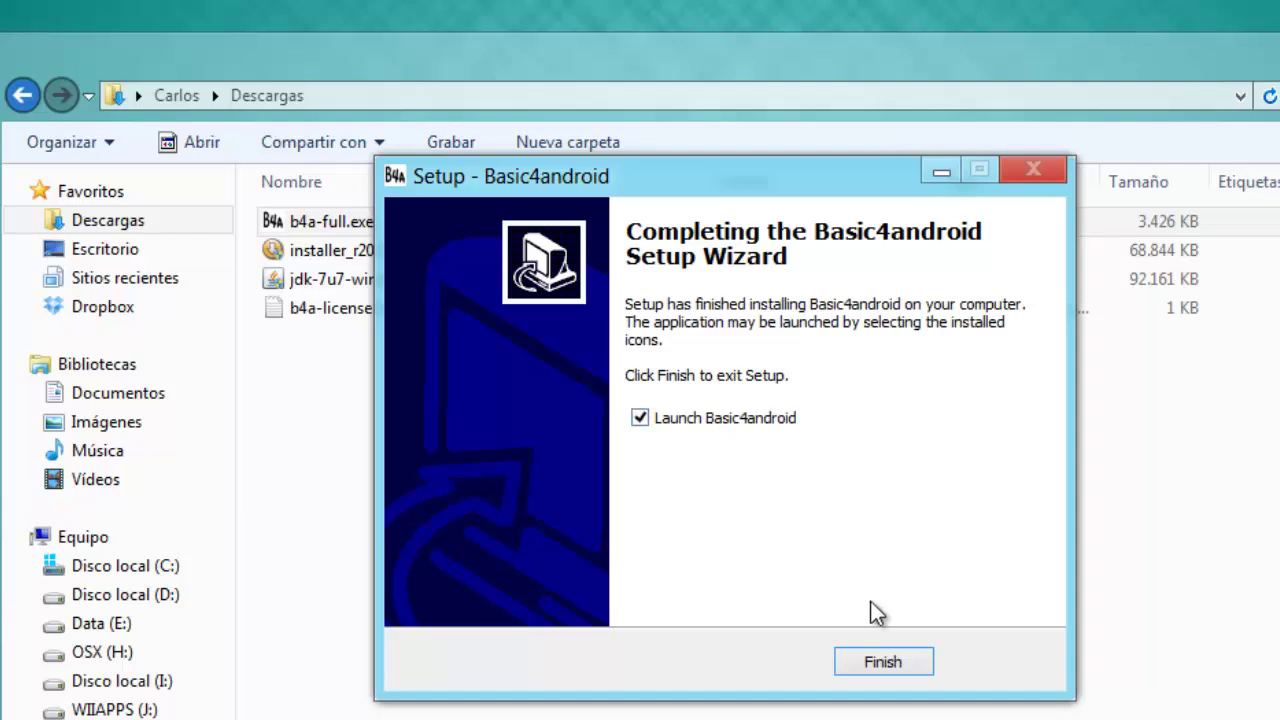
{"action": "left_click", "coordinate": [884, 662]}
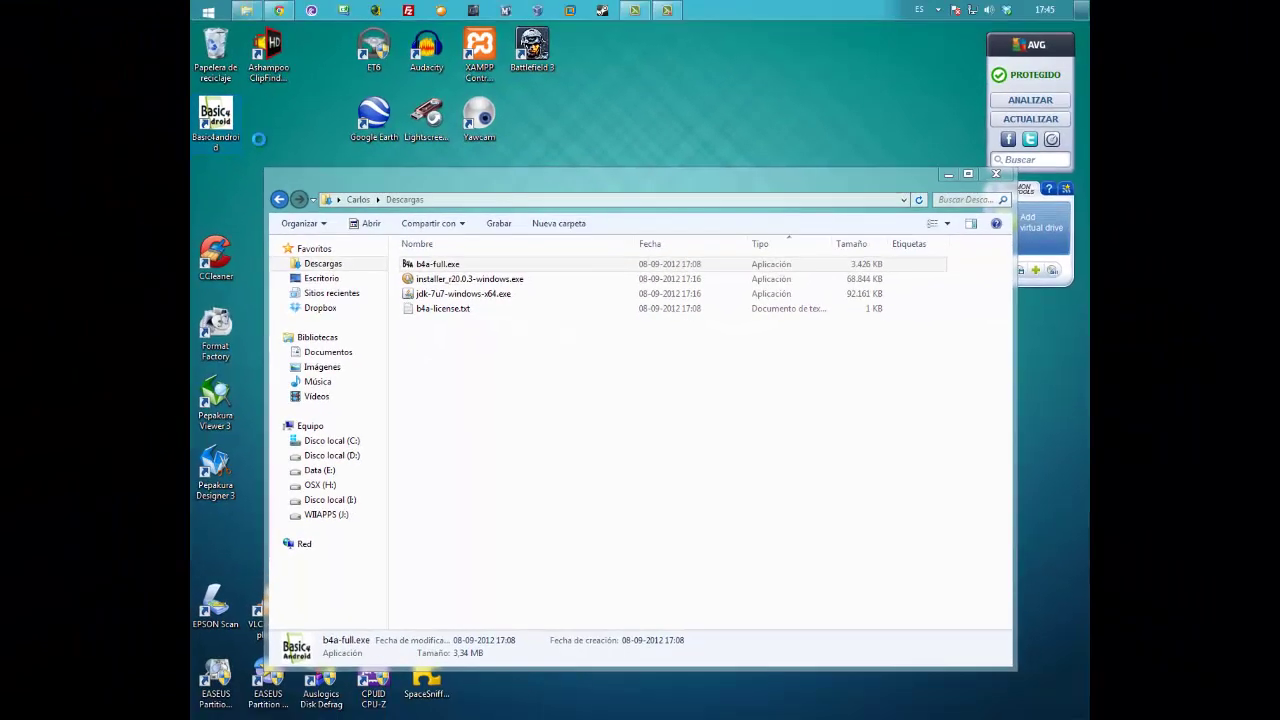
{"action": "right_click", "coordinate": [193, 114]}
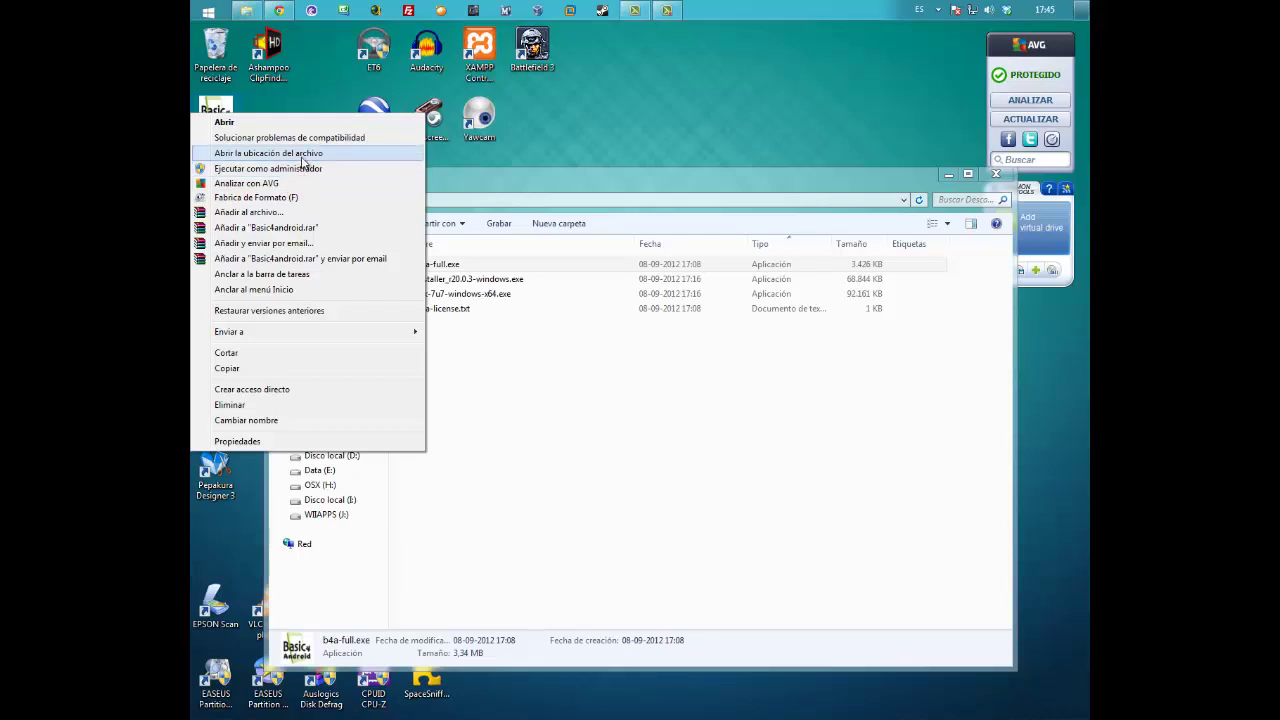
{"action": "left_click", "coordinate": [305, 154]}
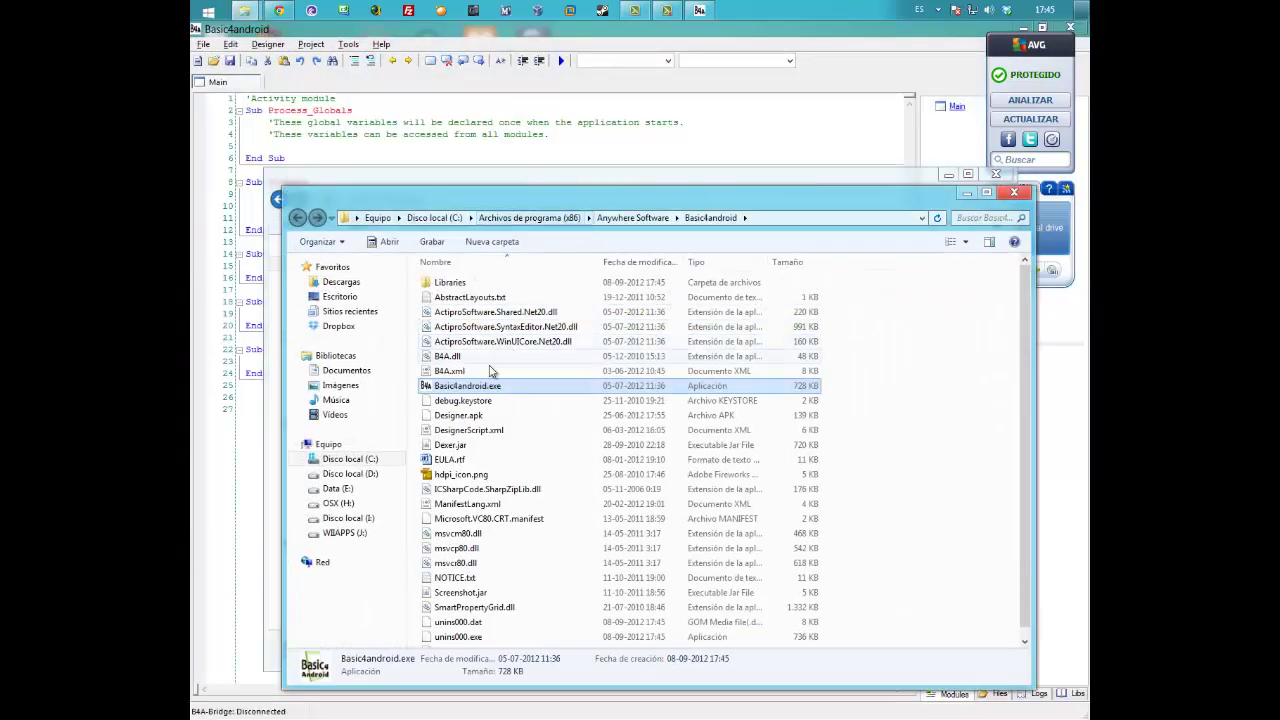
- Acknowledge the registration prompt and load b4a-license.txt from the Descargas folder
{"action": "left_click", "coordinate": [894, 123]}
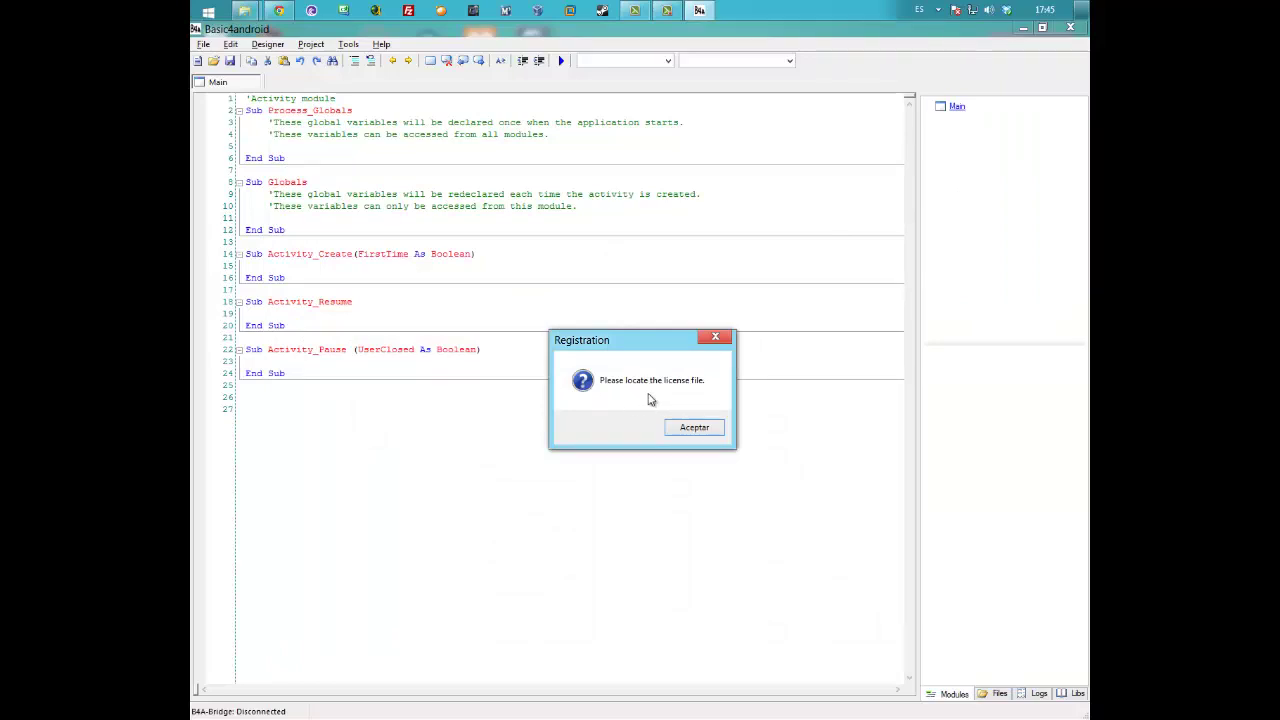
{"action": "left_click", "coordinate": [717, 429]}
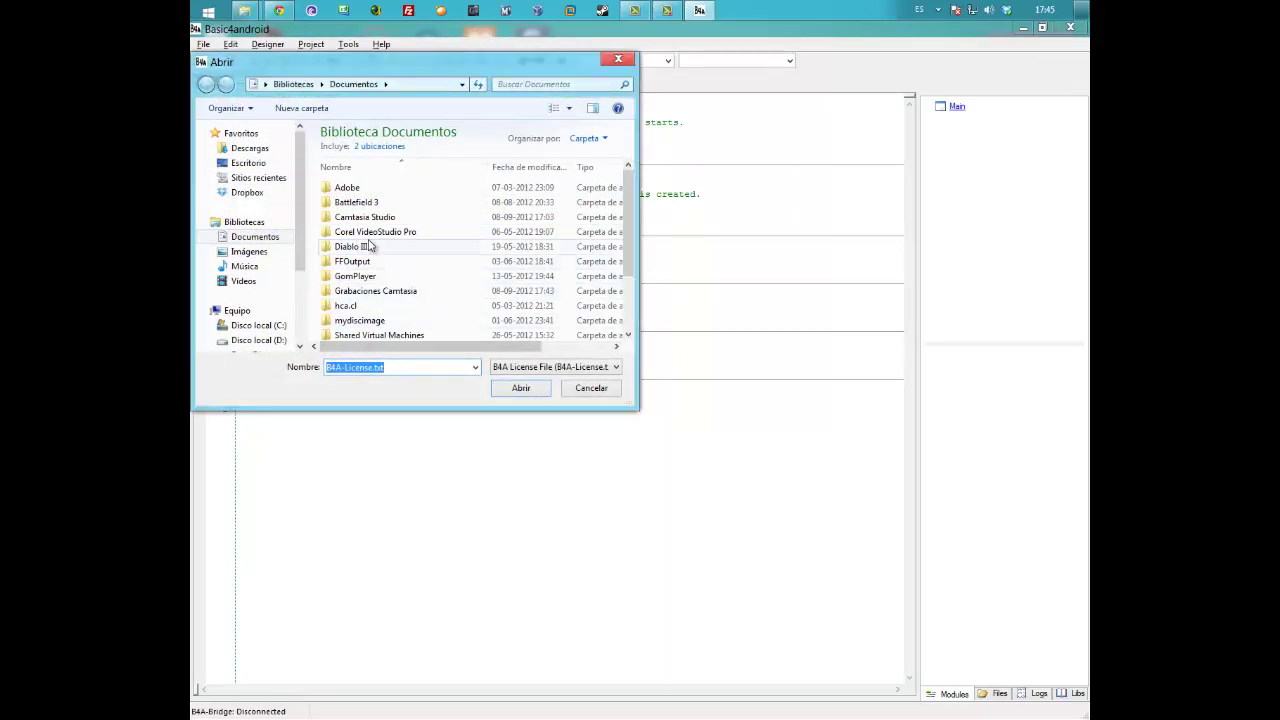
{"action": "scroll", "coordinate": [298, 200], "scroll_direction": "down", "scroll_amount": 1}
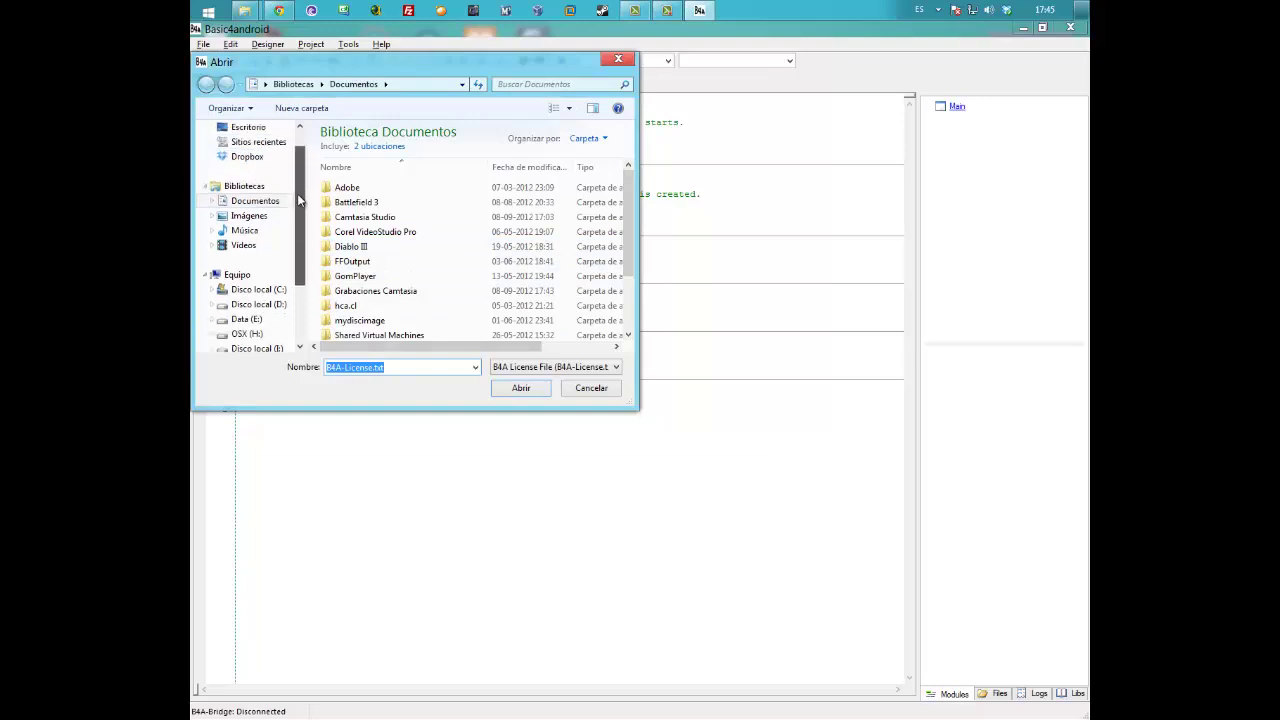
{"action": "left_click_drag", "start_coordinate": [298, 200], "coordinate": [298, 175]}
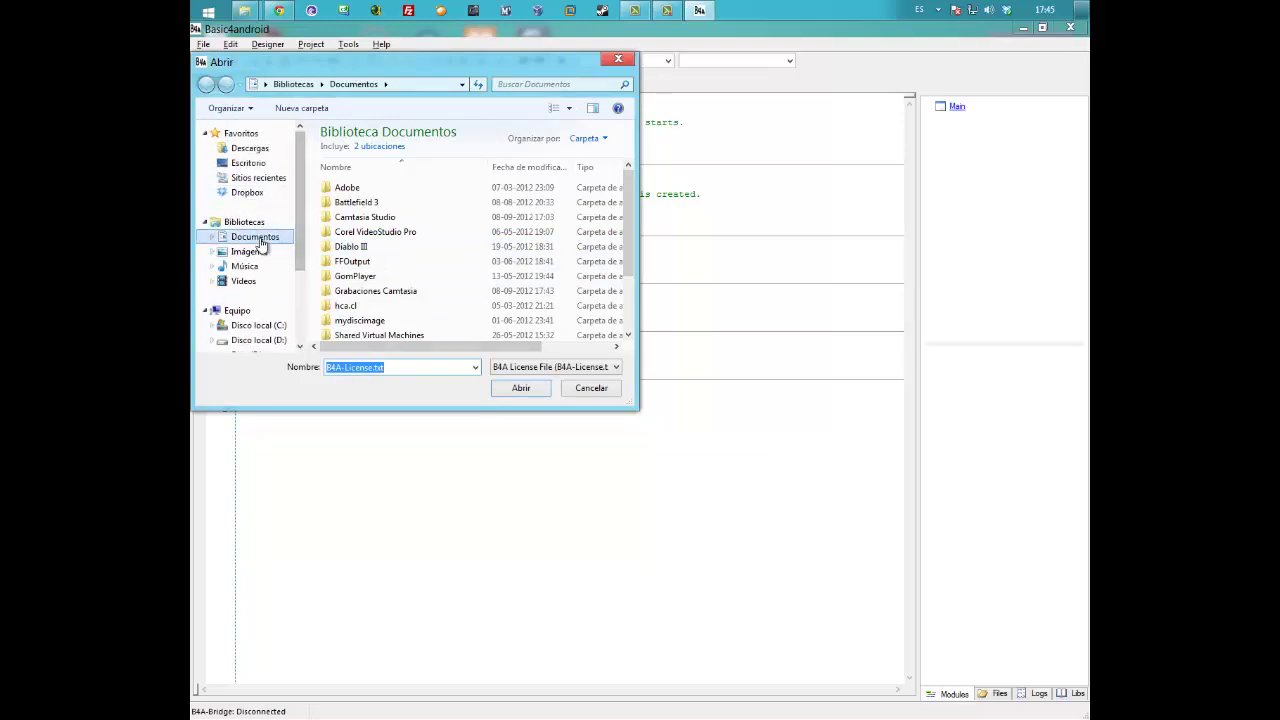
{"action": "left_click", "coordinate": [249, 148]}
{"action": "left_click", "coordinate": [348, 190]}
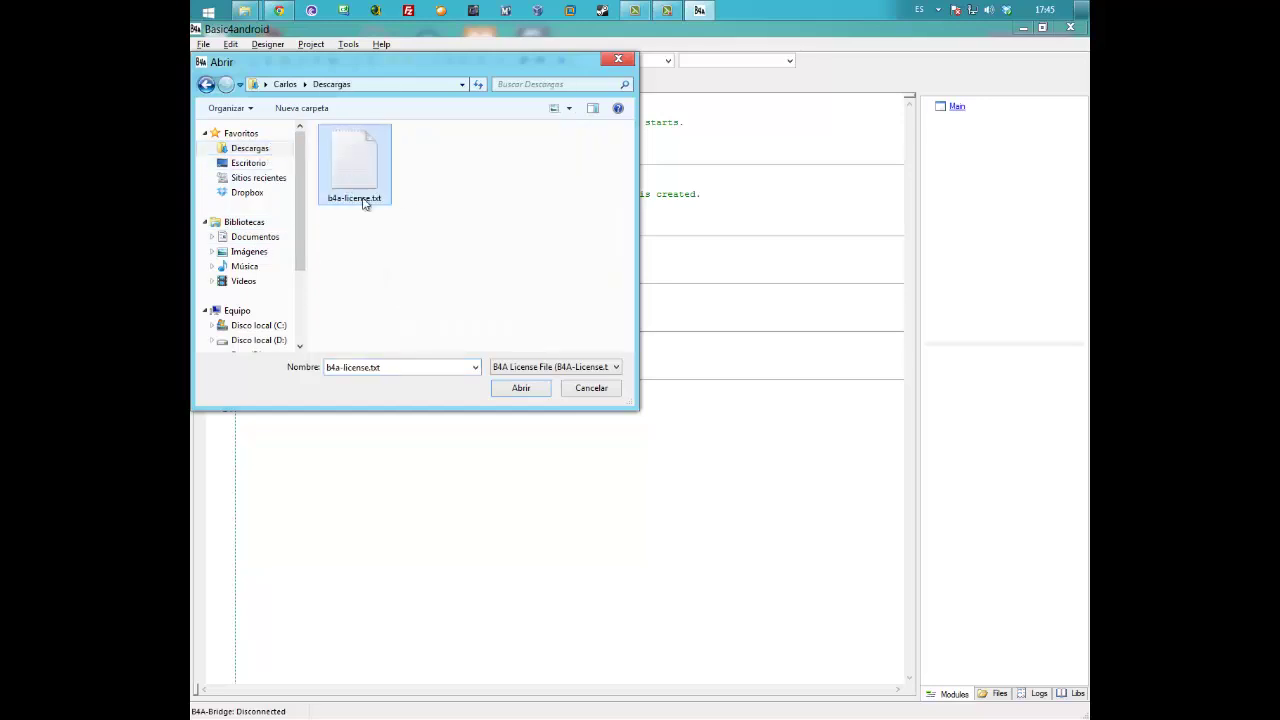
{"action": "left_click", "coordinate": [519, 389]}
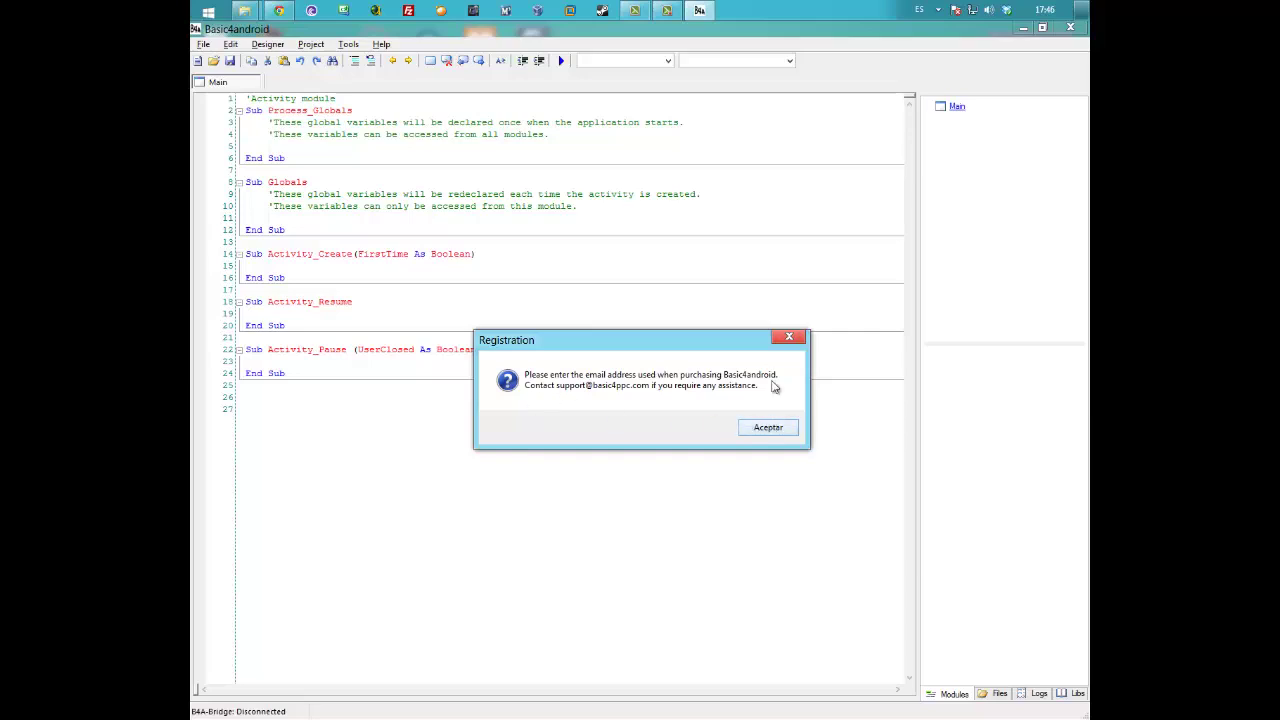
- Enter the purchase e-mail address and dismiss the registration confirmation
{"action": "left_click", "coordinate": [768, 428]}
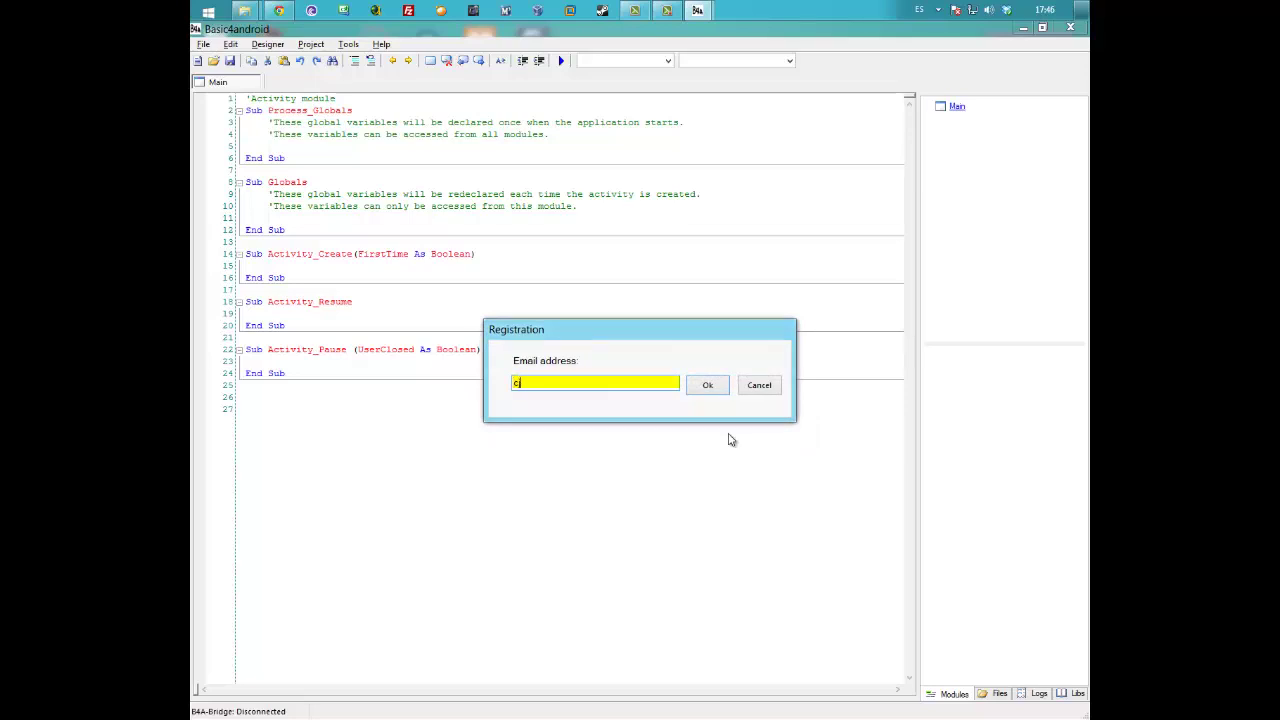
{"action": "left_click", "coordinate": [704, 389]}
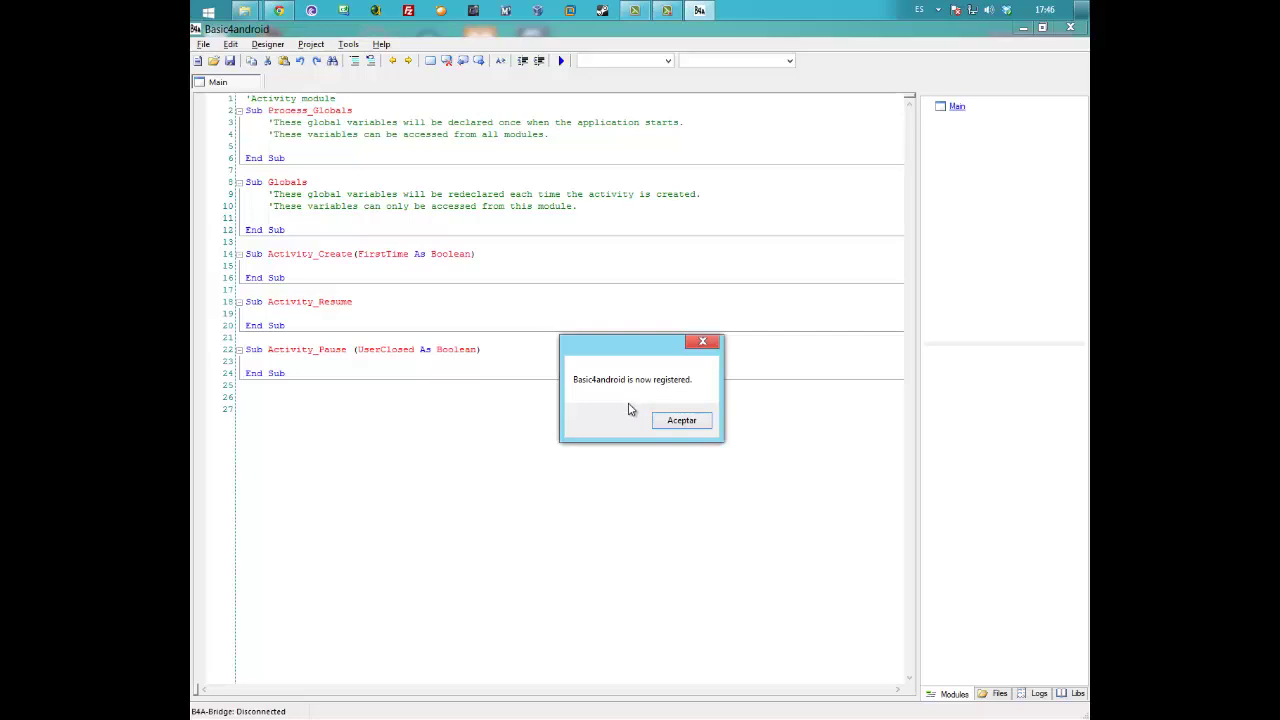
{"action": "left_click", "coordinate": [683, 421]}
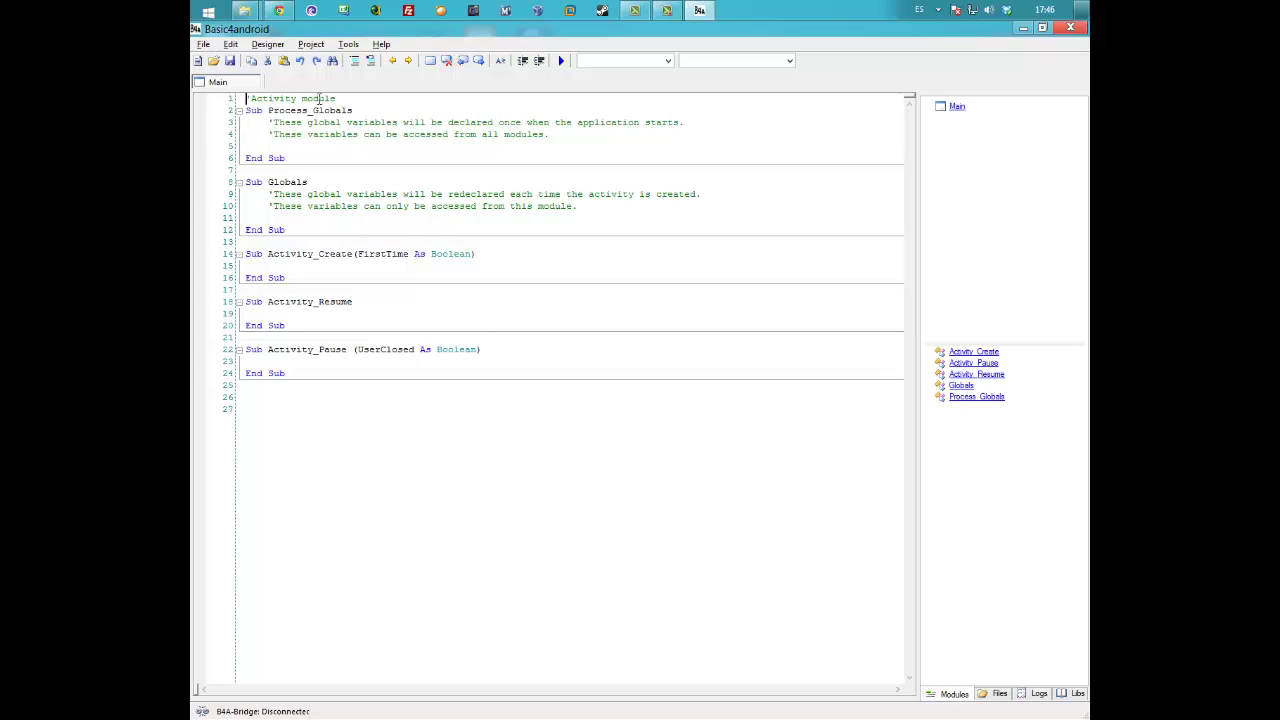
- Choose Configure Paths from the Tools menu to show the javac.exe and android.jar path settings
{"action": "left_click", "coordinate": [327, 48]}
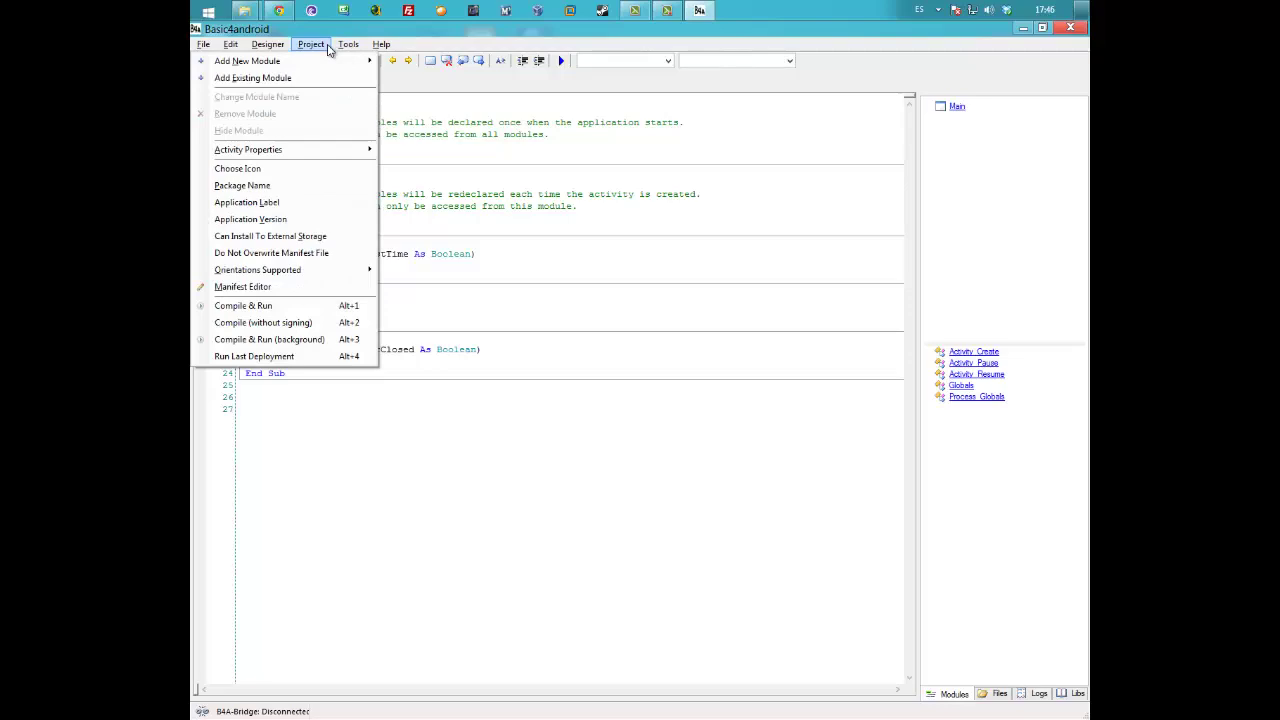
{"action": "mouse_move", "coordinate": [348, 44]}
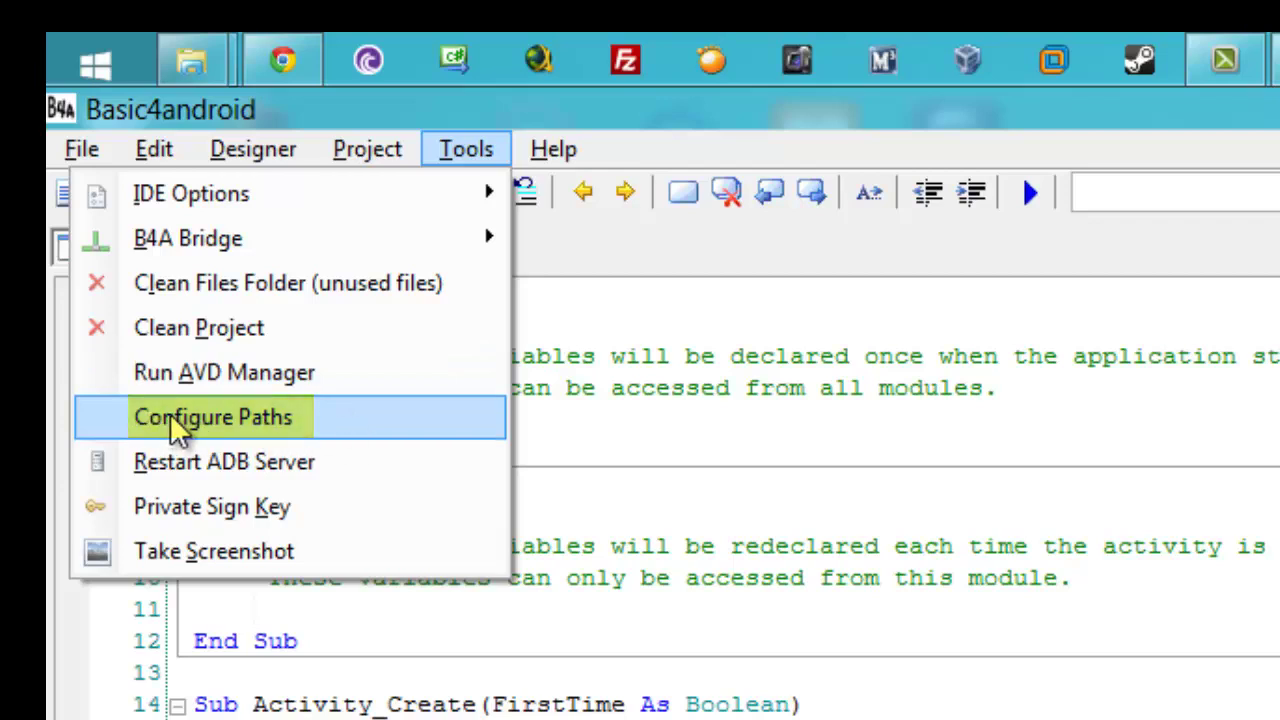
{"action": "left_click", "coordinate": [295, 432]}
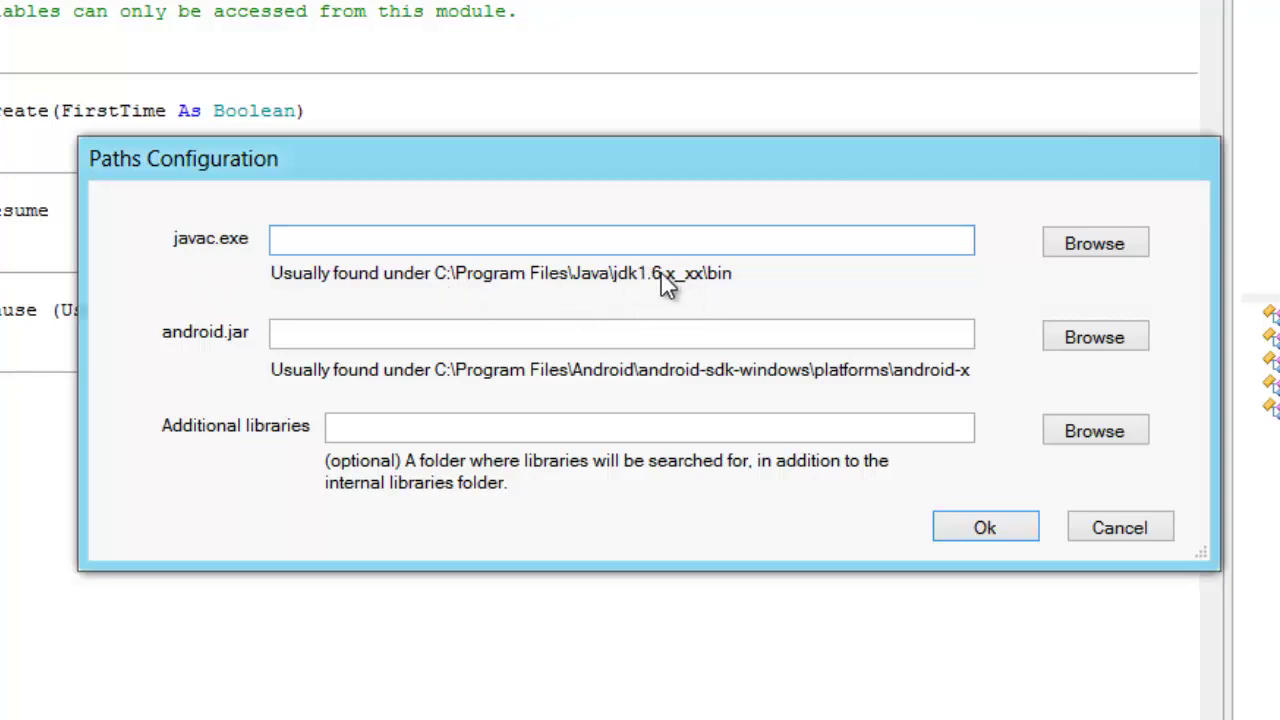
- Browse for javac.exe, first looking in the Java folder under Archivos de programa (x86) on C:
{"action": "left_click", "coordinate": [1114, 246]}
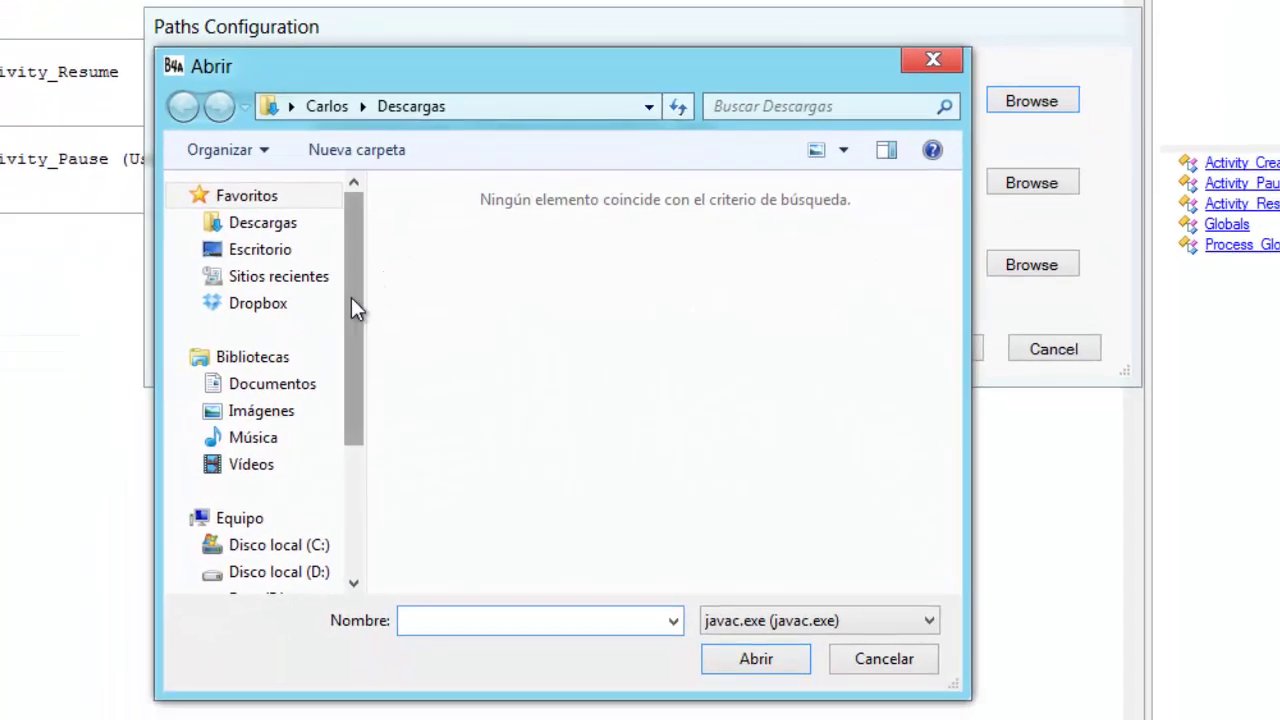
{"action": "left_click_drag", "start_coordinate": [351, 297], "coordinate": [355, 400]}
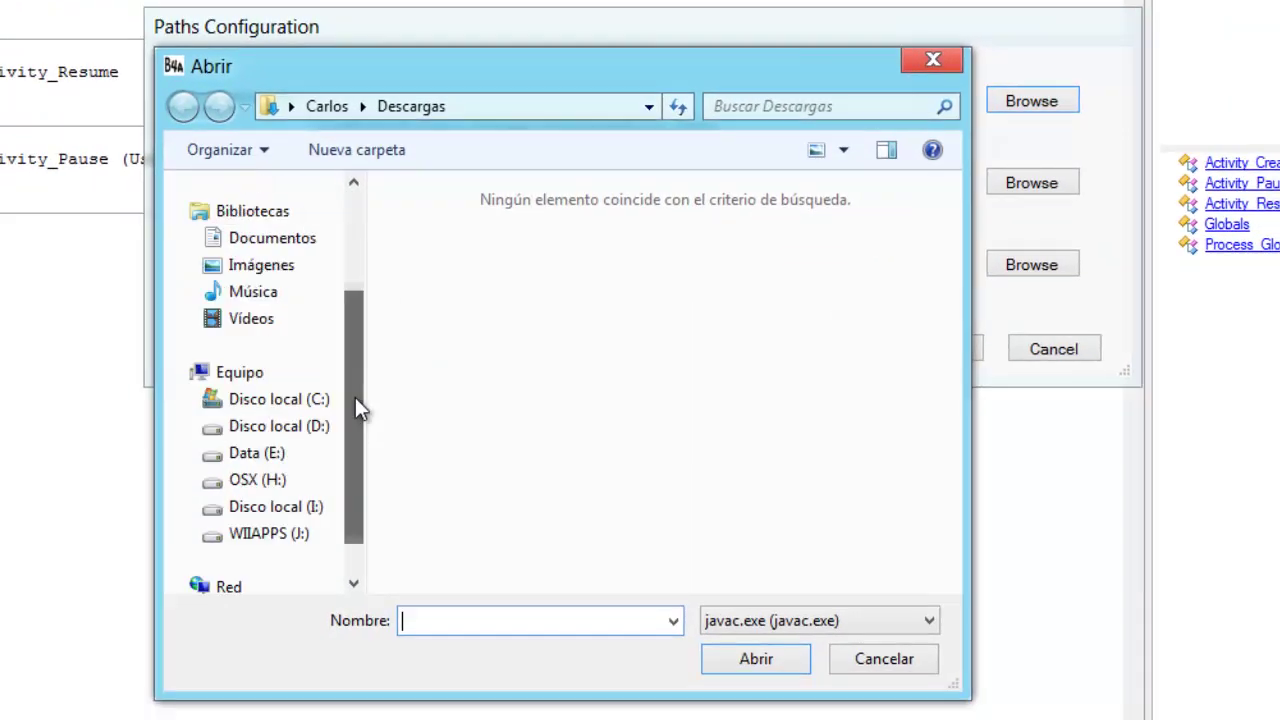
{"action": "left_click", "coordinate": [330, 399]}
{"action": "left_click", "coordinate": [486, 305]}
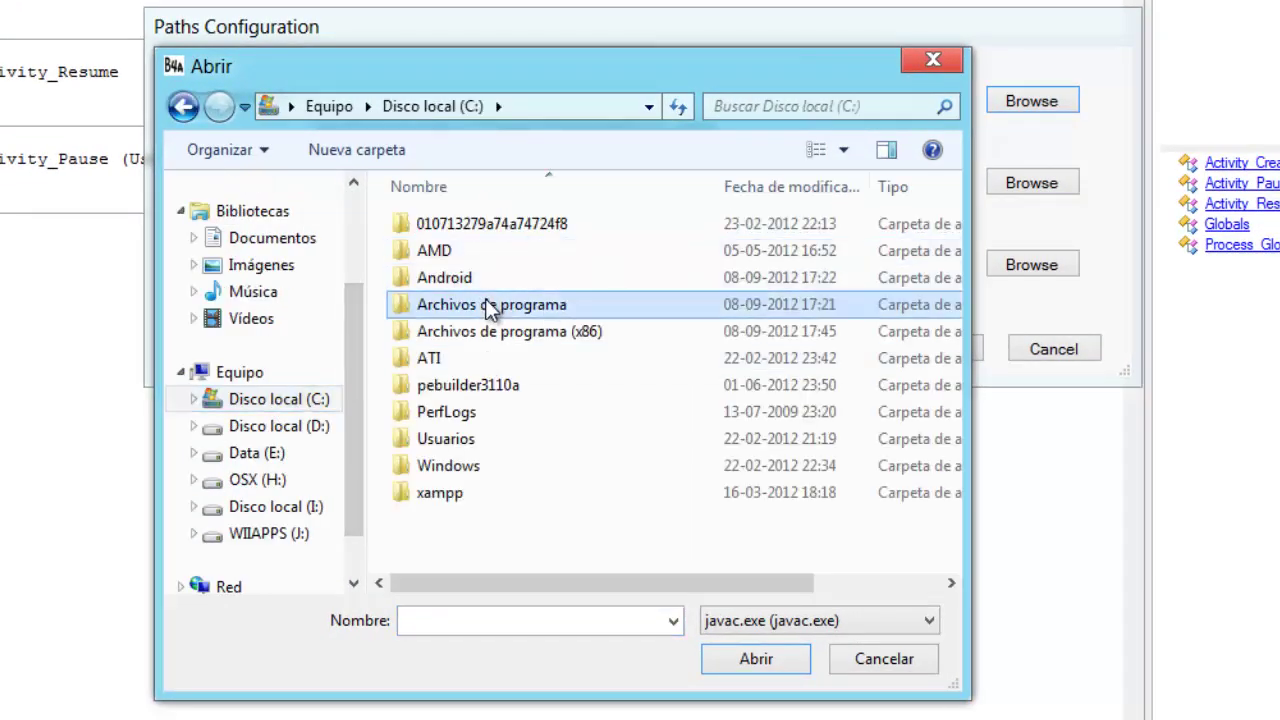
{"action": "double_click", "coordinate": [475, 331]}
{"action": "scroll", "coordinate": [529, 460], "scroll_direction": "down", "scroll_amount": 4}
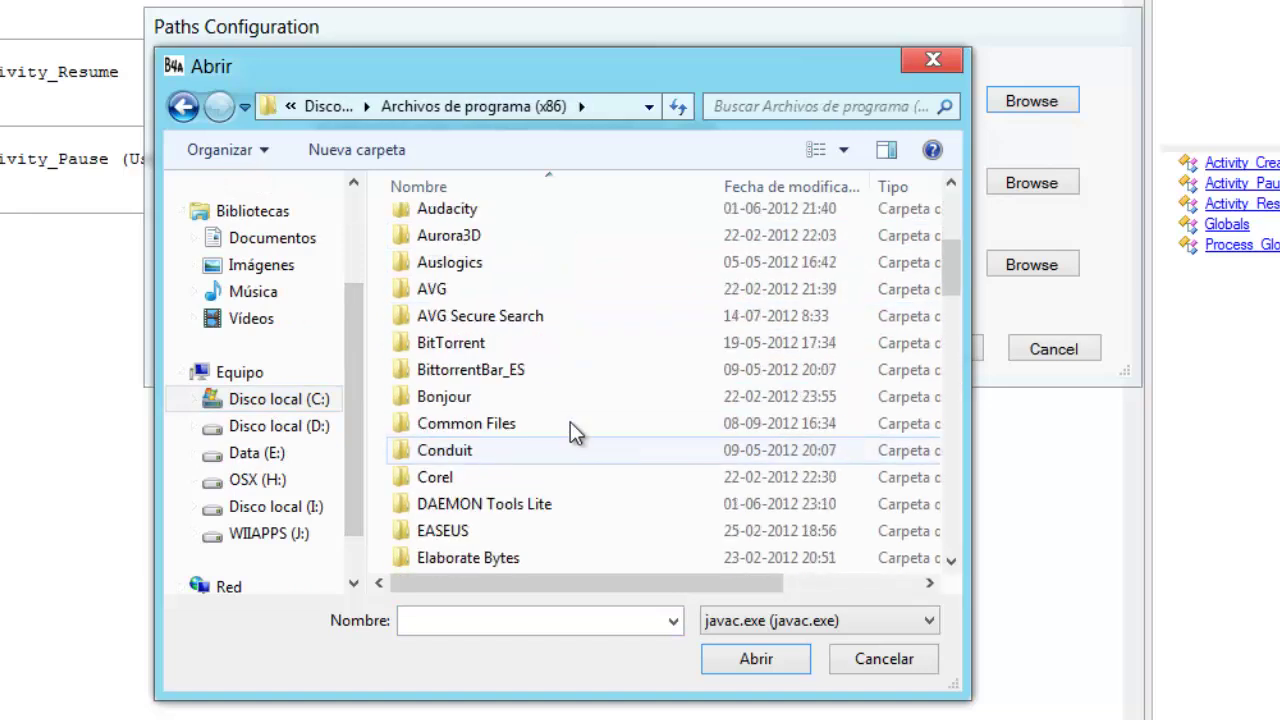
{"action": "scroll", "coordinate": [534, 414], "scroll_direction": "down", "scroll_amount": 5}
{"action": "scroll", "coordinate": [530, 412], "scroll_direction": "up", "scroll_amount": 5}
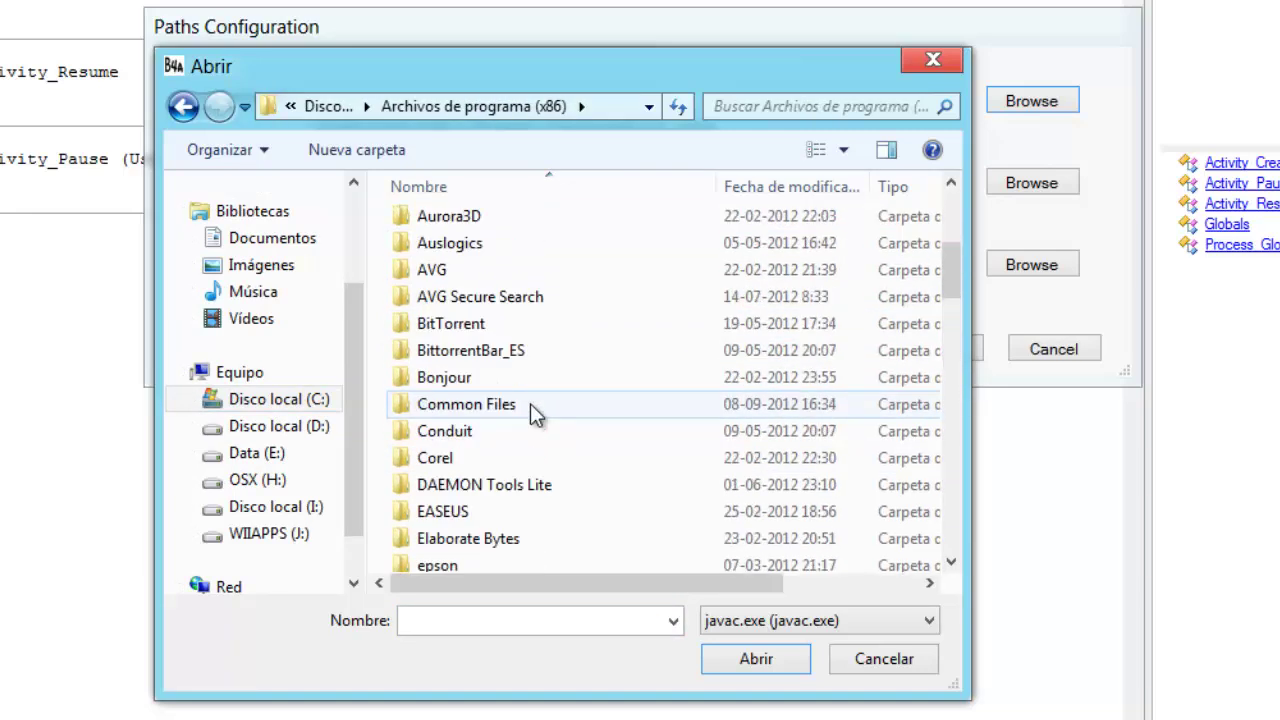
{"action": "scroll", "coordinate": [480, 420], "scroll_direction": "down", "scroll_amount": 6}
{"action": "double_click", "coordinate": [446, 423]}
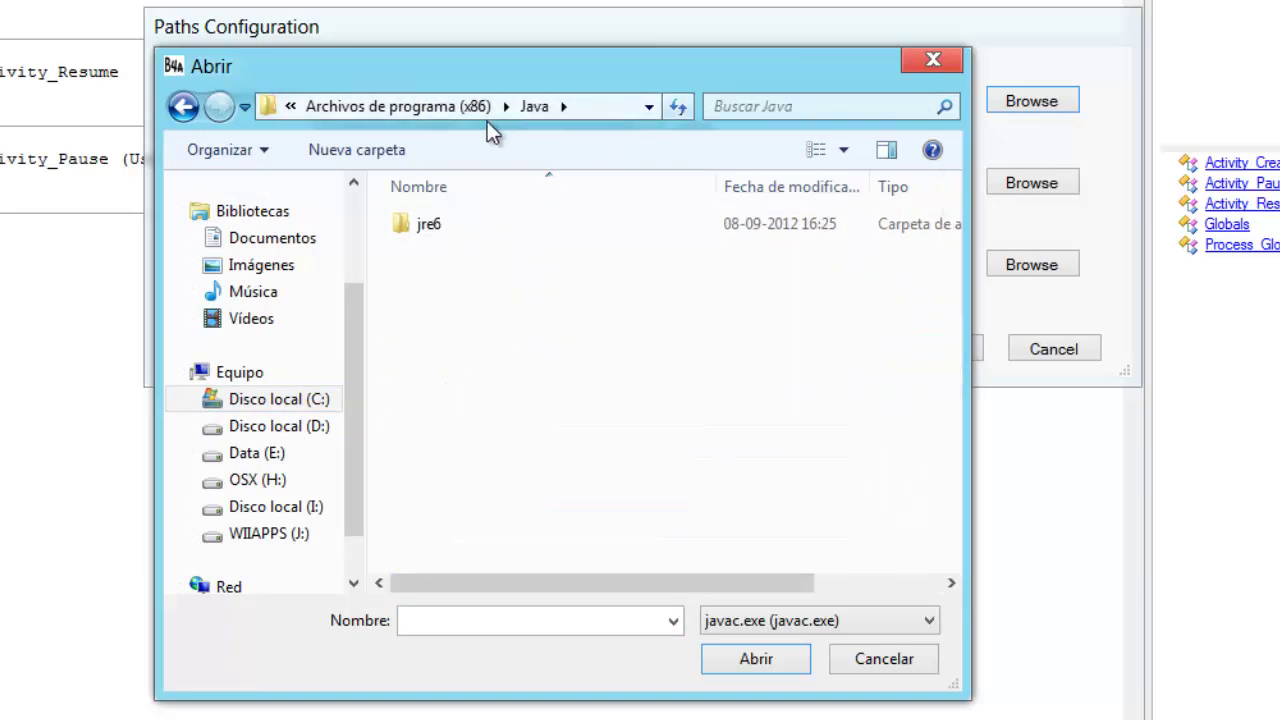
{"action": "left_click", "coordinate": [441, 107]}
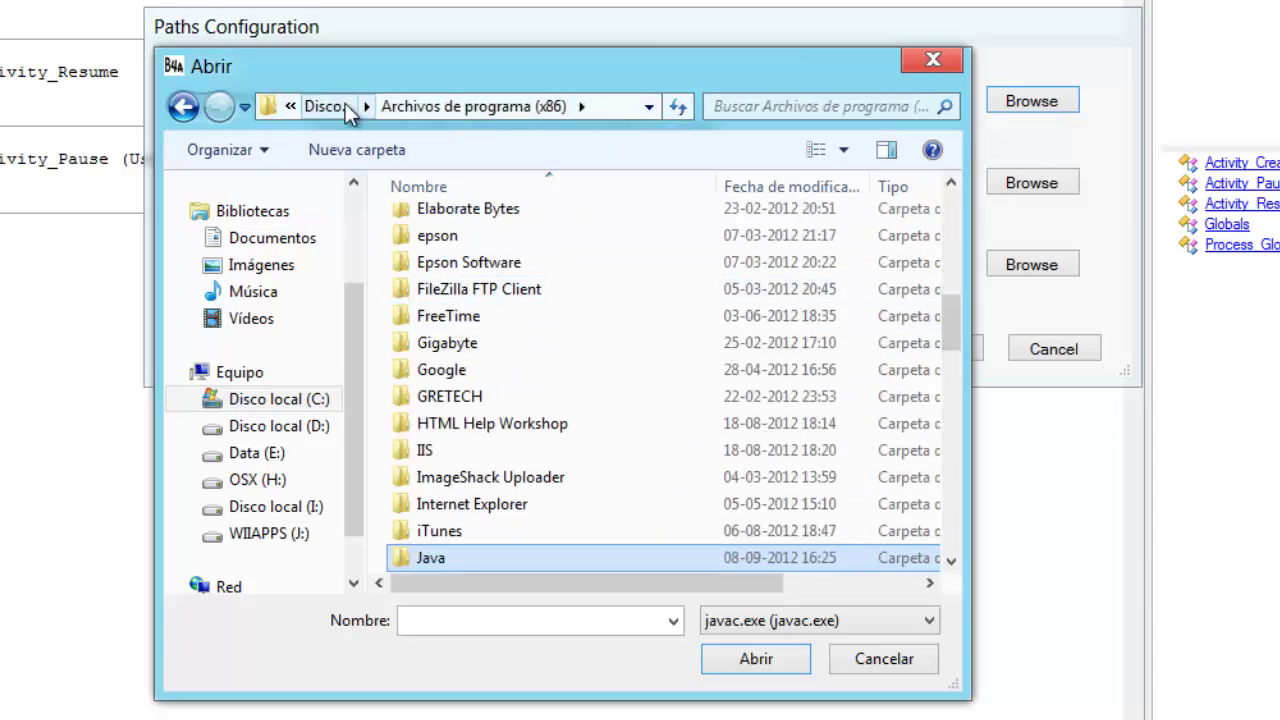
- Set javac.exe from Archivos de programa\Java\jdk1.7.0_07\bin as the compiler path
{"action": "left_click", "coordinate": [332, 107]}
{"action": "double_click", "coordinate": [500, 312]}
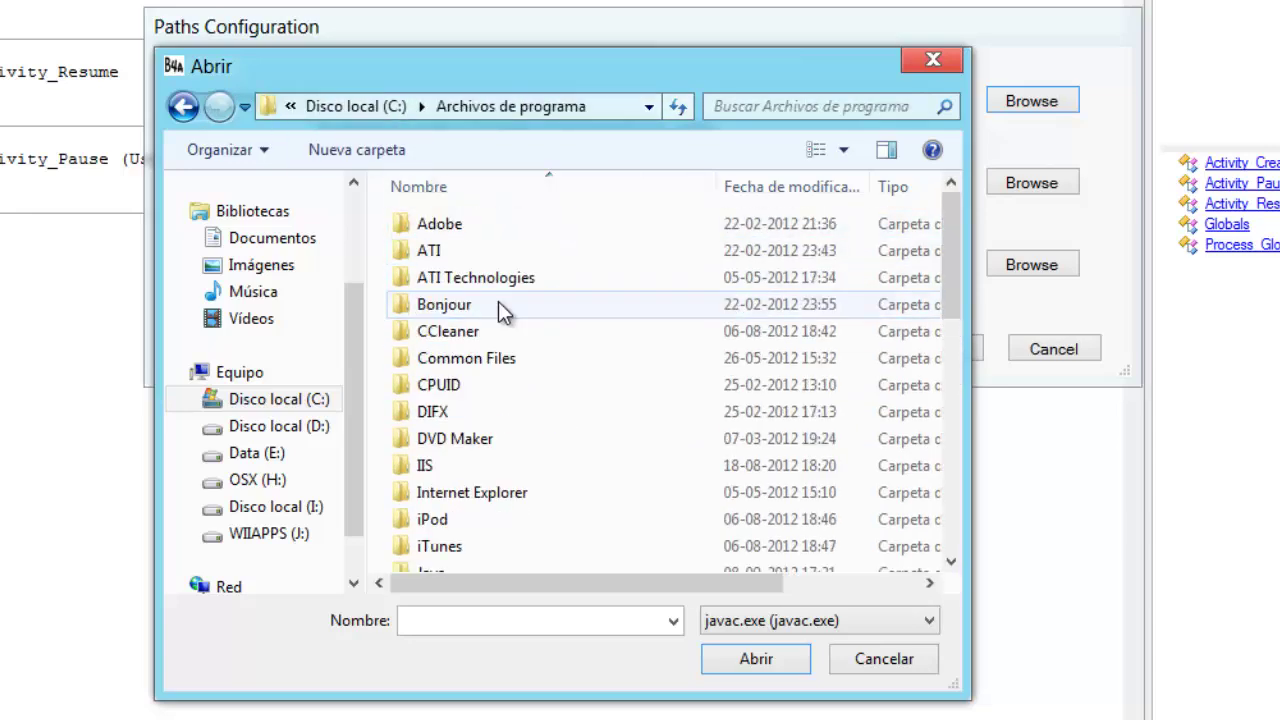
{"action": "scroll", "coordinate": [508, 357], "scroll_direction": "down", "scroll_amount": 8}
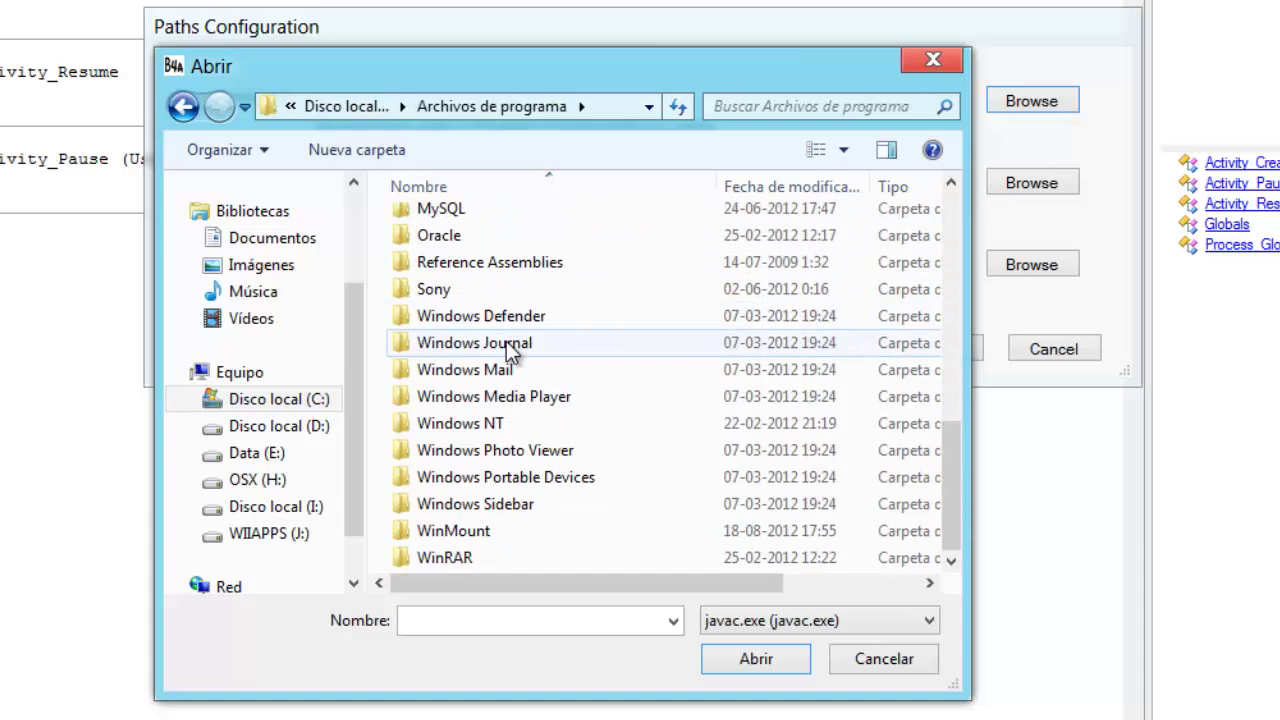
{"action": "scroll", "coordinate": [508, 350], "scroll_direction": "up", "scroll_amount": 6}
{"action": "double_click", "coordinate": [437, 378]}
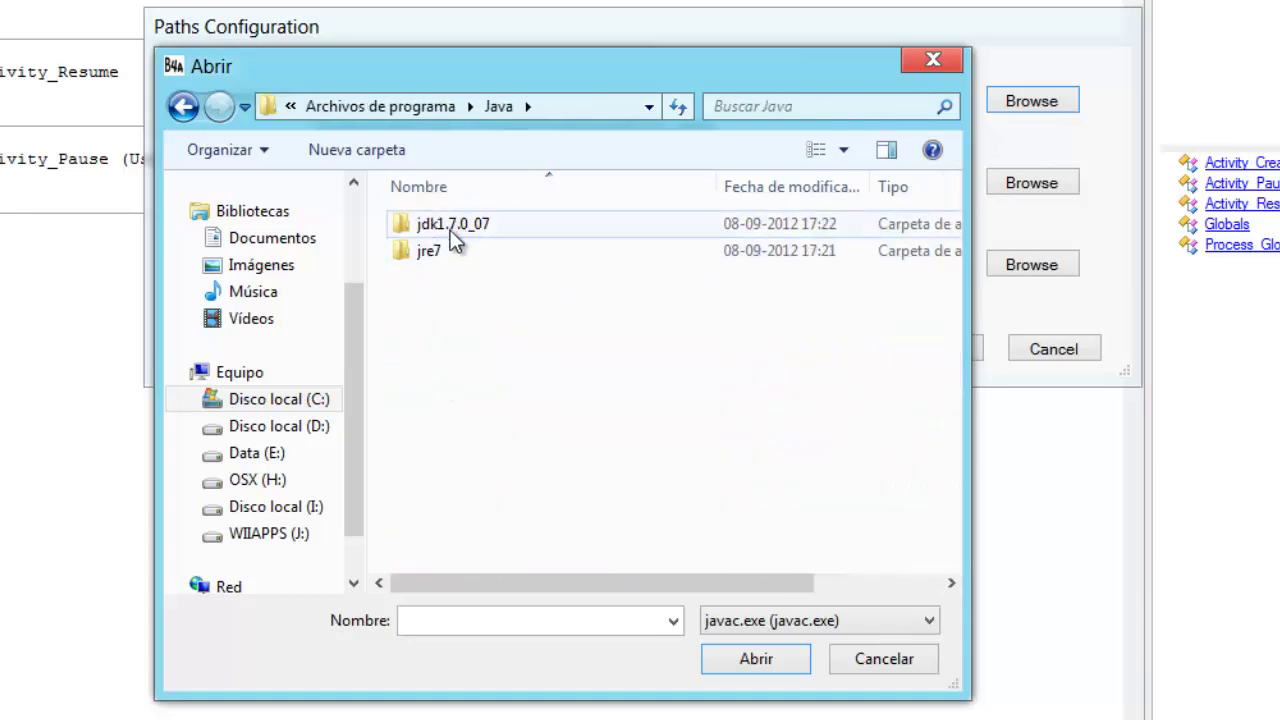
{"action": "double_click", "coordinate": [452, 238]}
{"action": "left_click", "coordinate": [446, 234]}
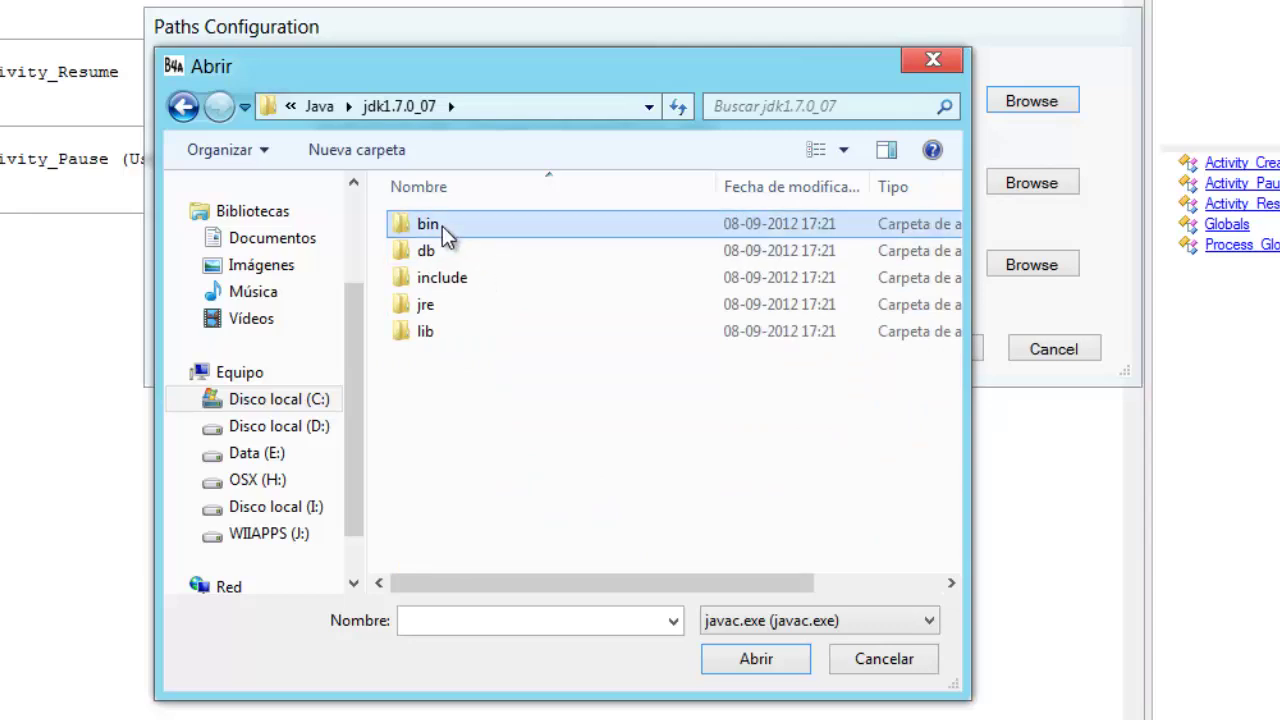
{"action": "double_click", "coordinate": [446, 234]}
{"action": "left_click", "coordinate": [476, 235]}
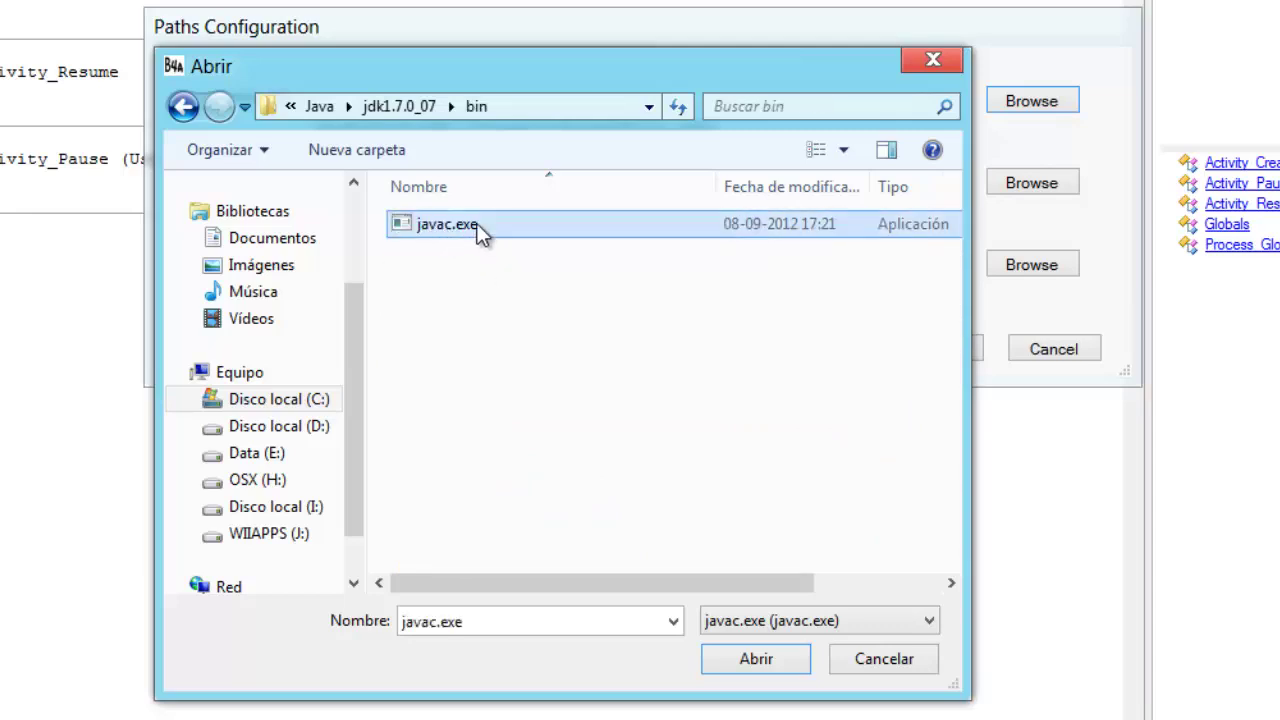
{"action": "left_click", "coordinate": [757, 662]}
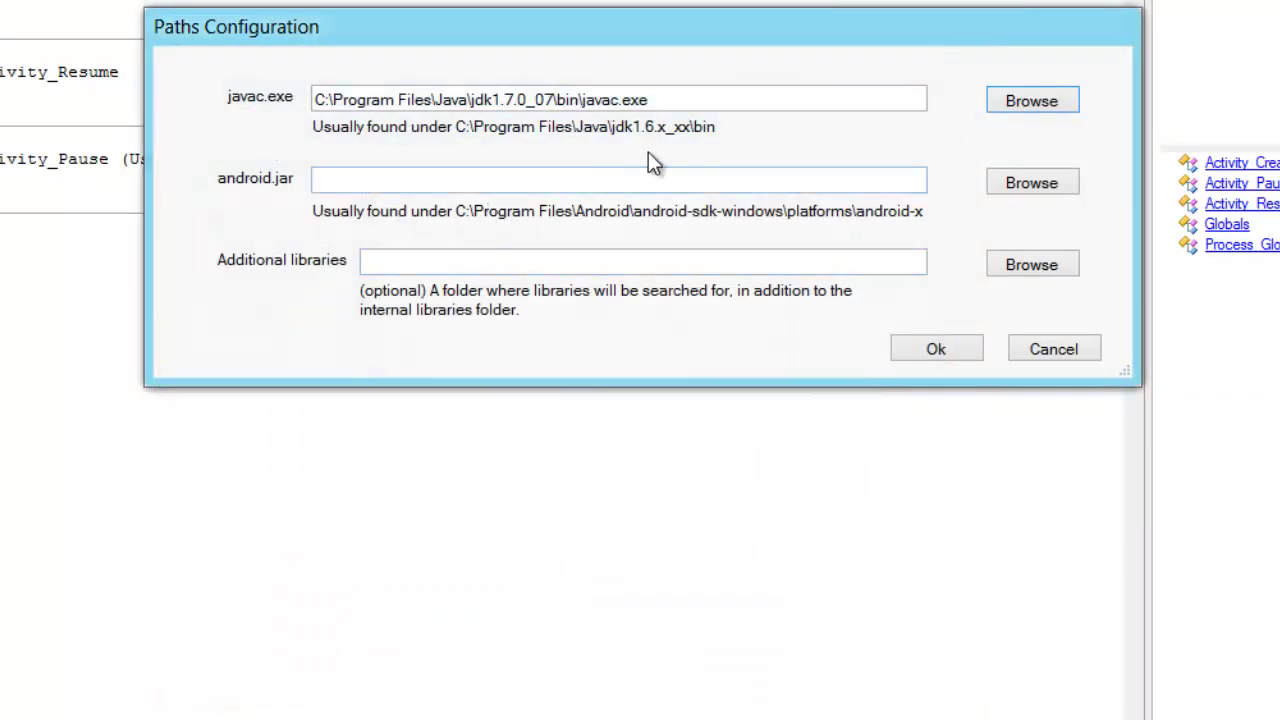
{"action": "left_click", "coordinate": [574, 190]}
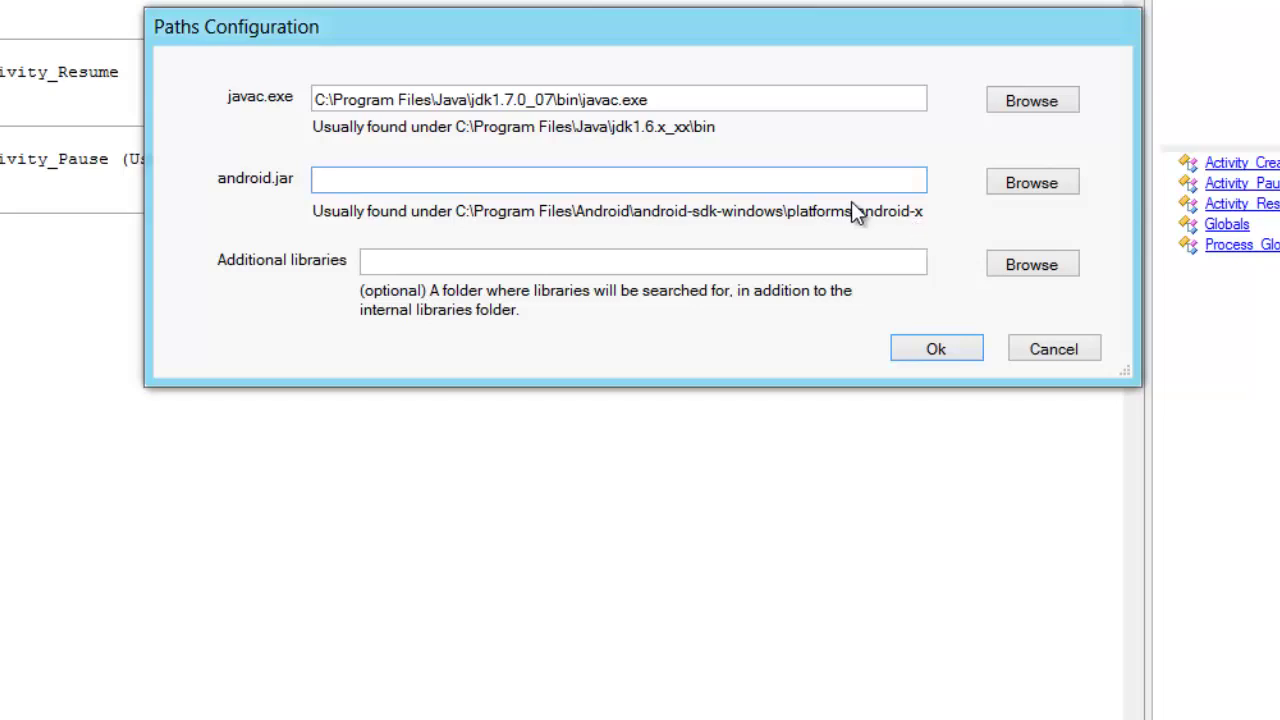
- Browse to C:\Android\android-sdk\platforms\android-8 and select android.jar
{"action": "left_click", "coordinate": [1031, 183]}
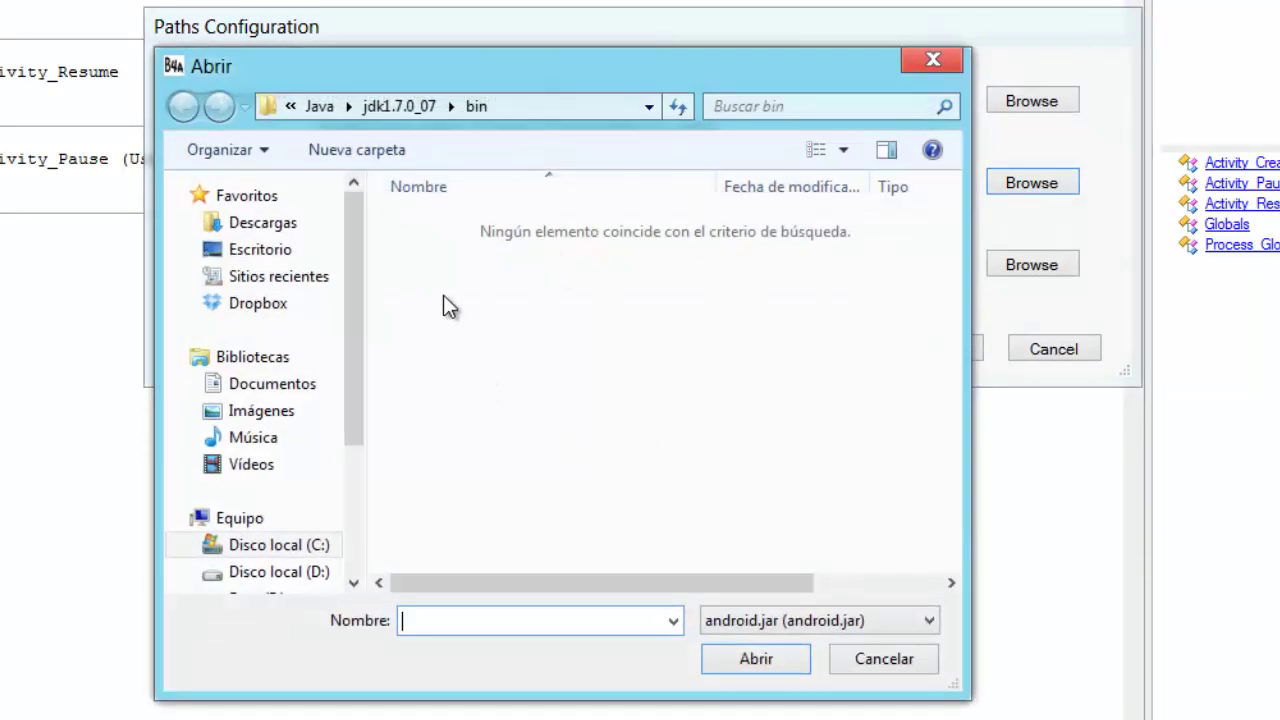
{"action": "left_click_drag", "start_coordinate": [355, 380], "coordinate": [352, 458]}
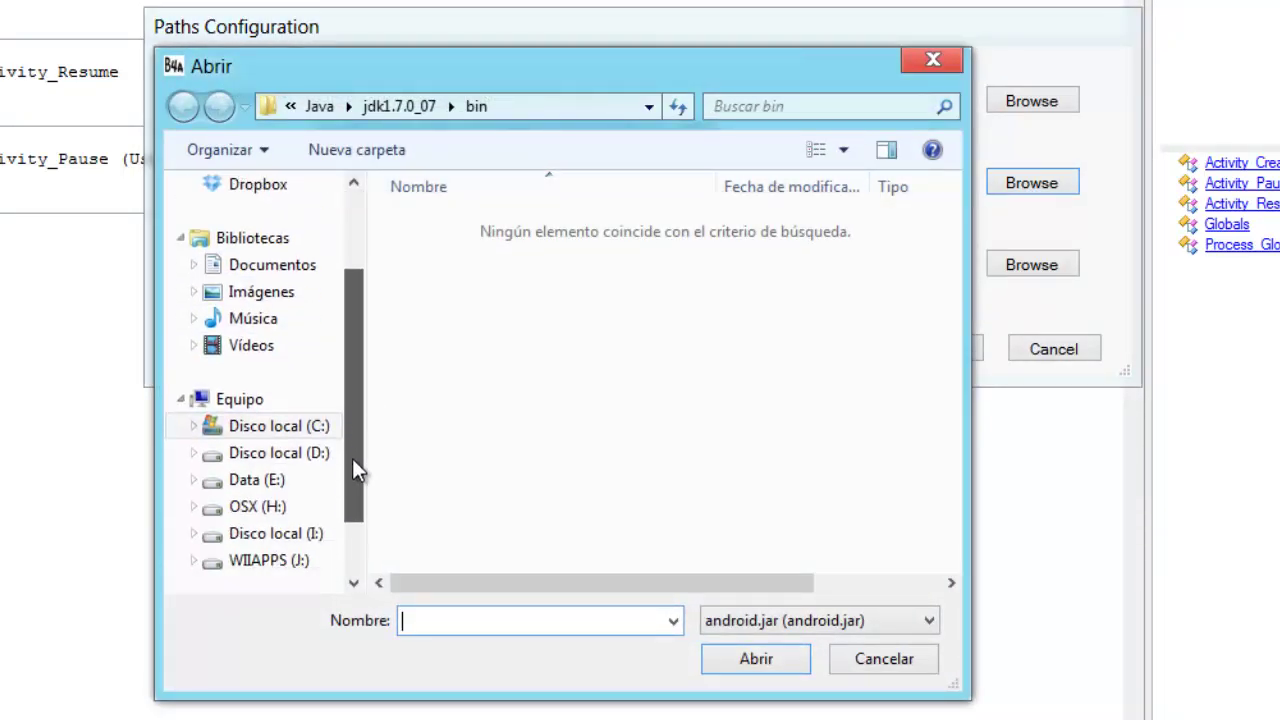
{"action": "left_click", "coordinate": [292, 427]}
{"action": "left_click", "coordinate": [485, 305]}
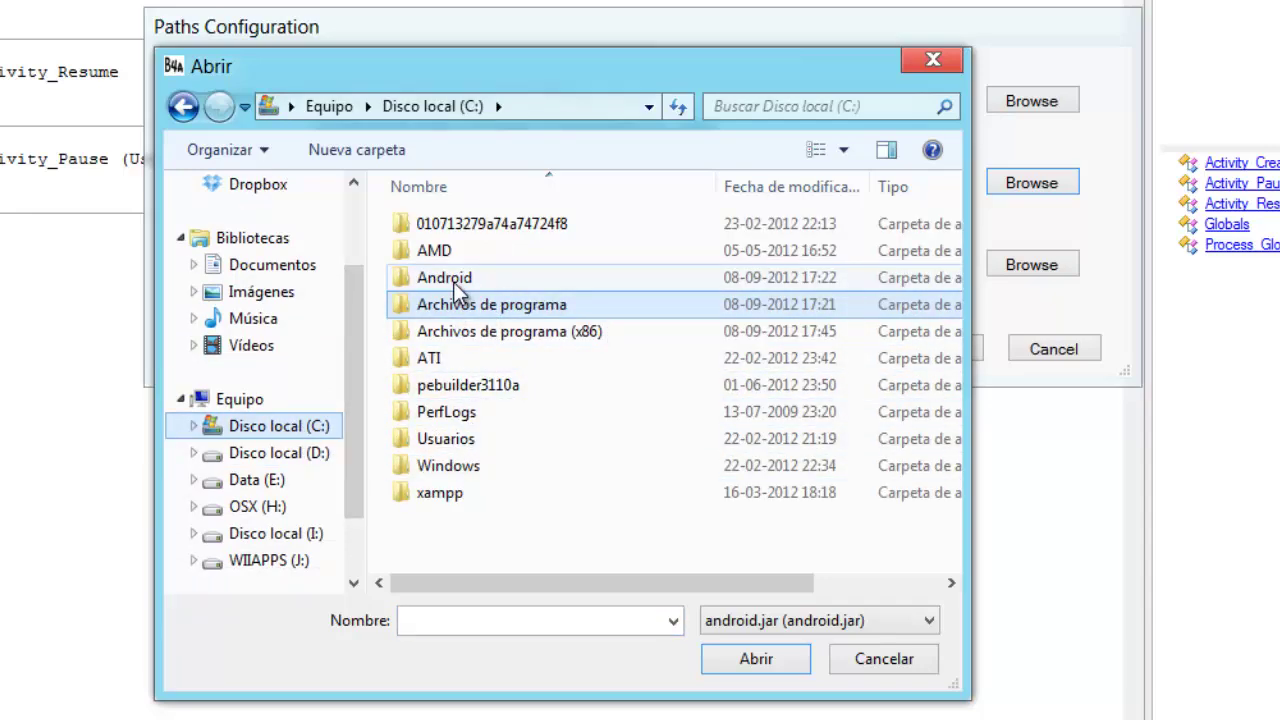
{"action": "double_click", "coordinate": [453, 282]}
{"action": "left_click", "coordinate": [485, 224]}
{"action": "double_click", "coordinate": [485, 224]}
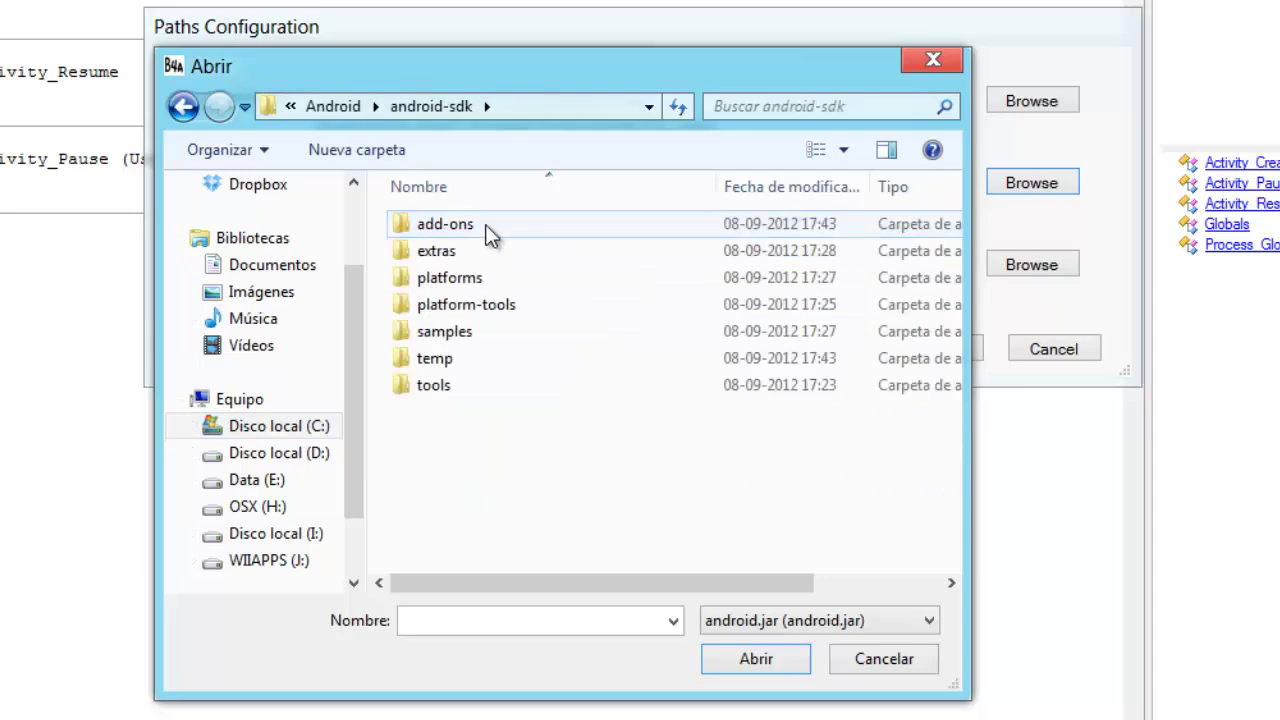
{"action": "left_click", "coordinate": [470, 280]}
{"action": "double_click", "coordinate": [470, 280]}
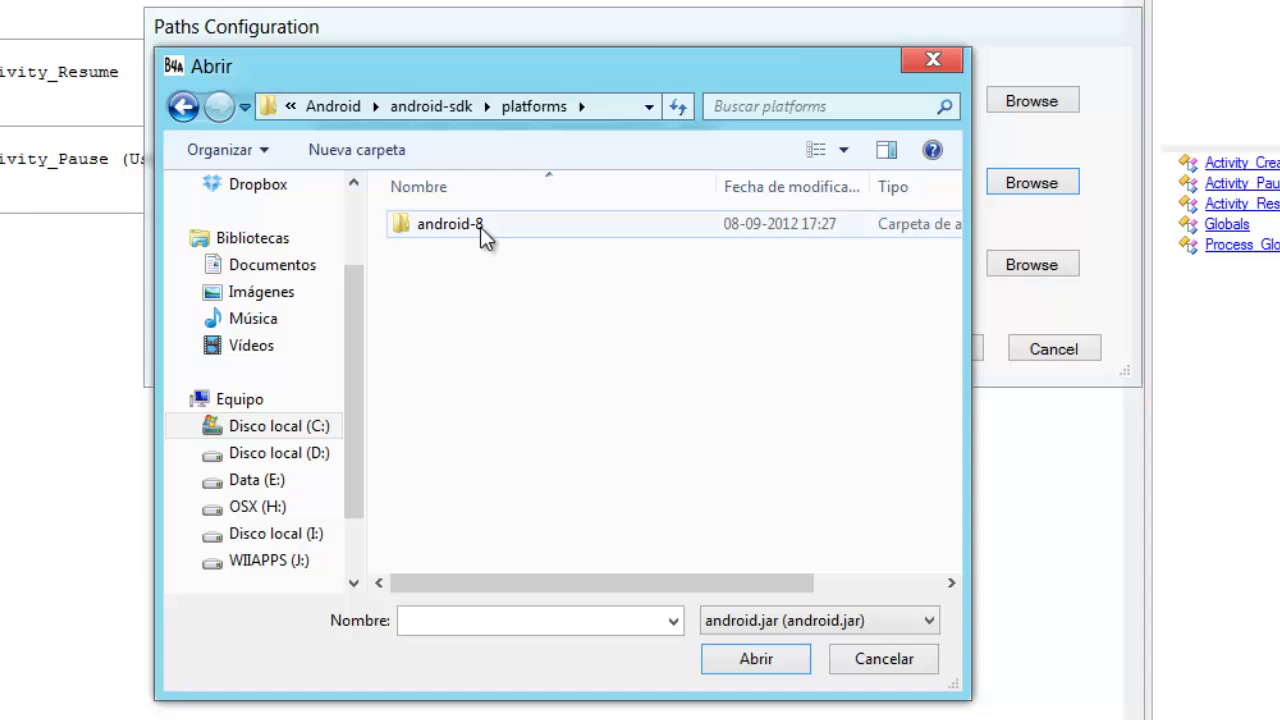
{"action": "double_click", "coordinate": [480, 227]}
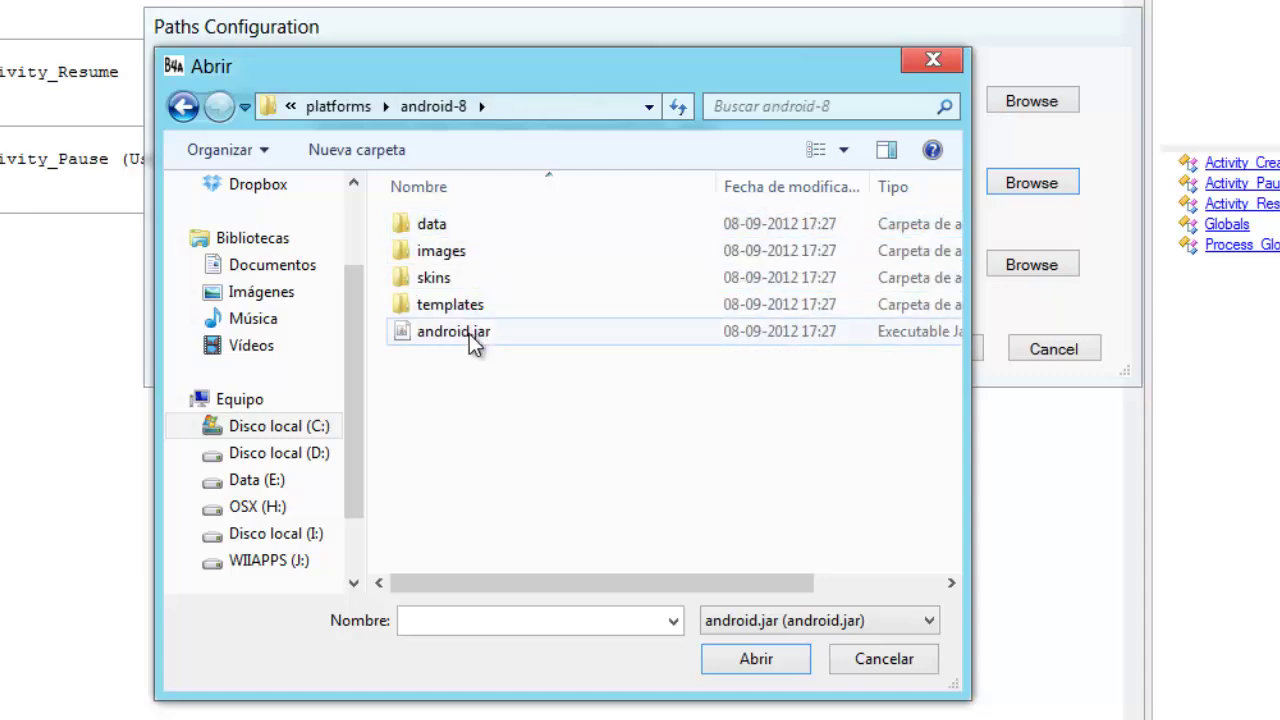
{"action": "left_click", "coordinate": [469, 332]}
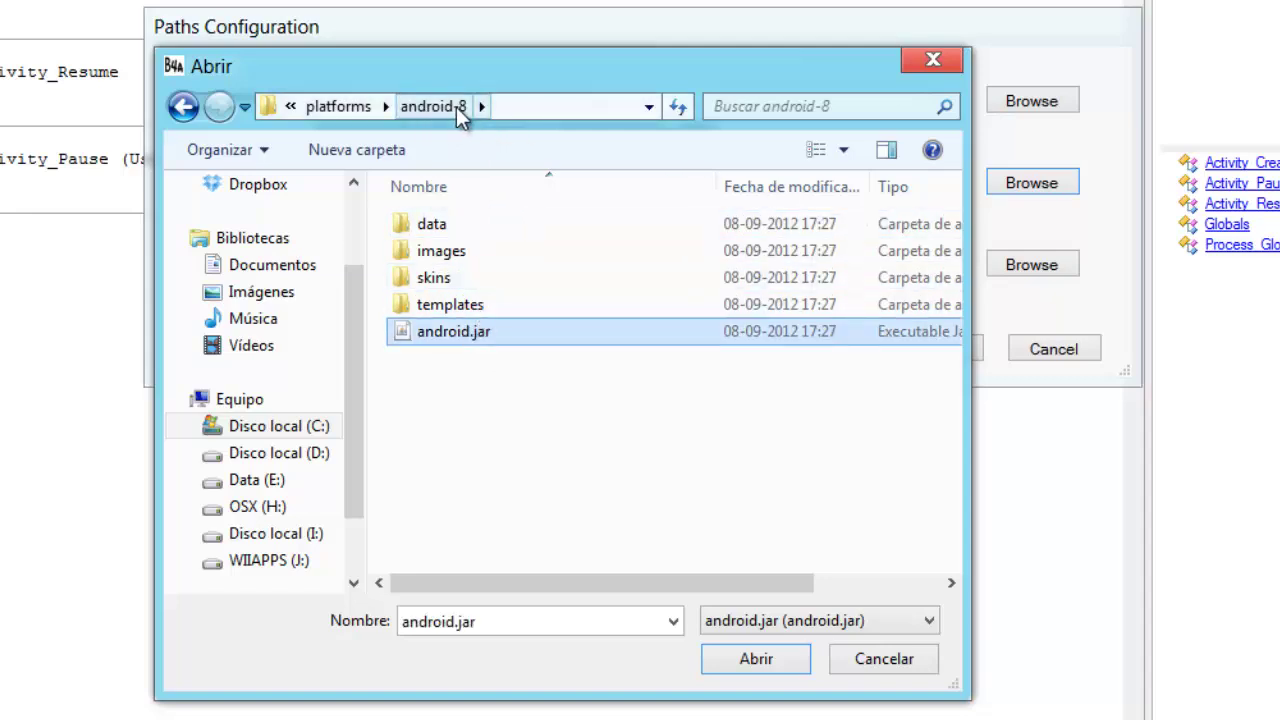
- Choose android.jar from the android-8 folder as the android.jar path and save the configuration with Ok
{"action": "left_click", "coordinate": [340, 108]}
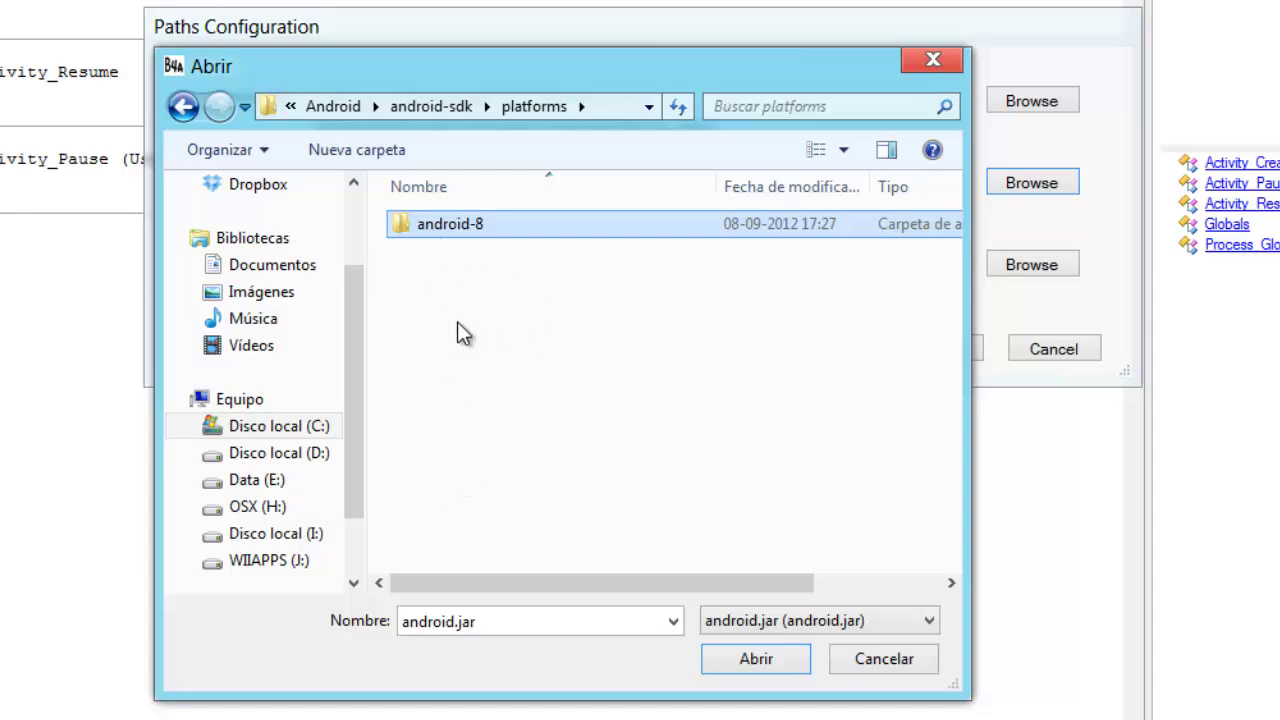
{"action": "left_click", "coordinate": [460, 352]}
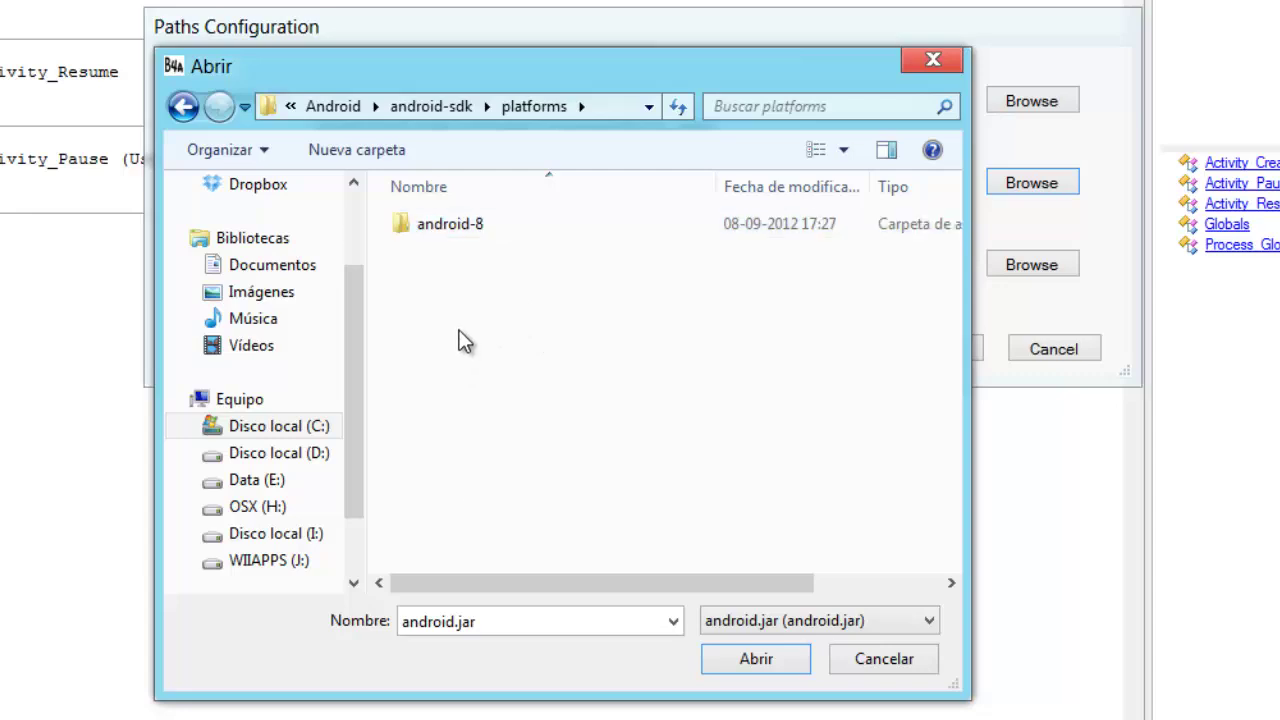
{"action": "double_click", "coordinate": [477, 229]}
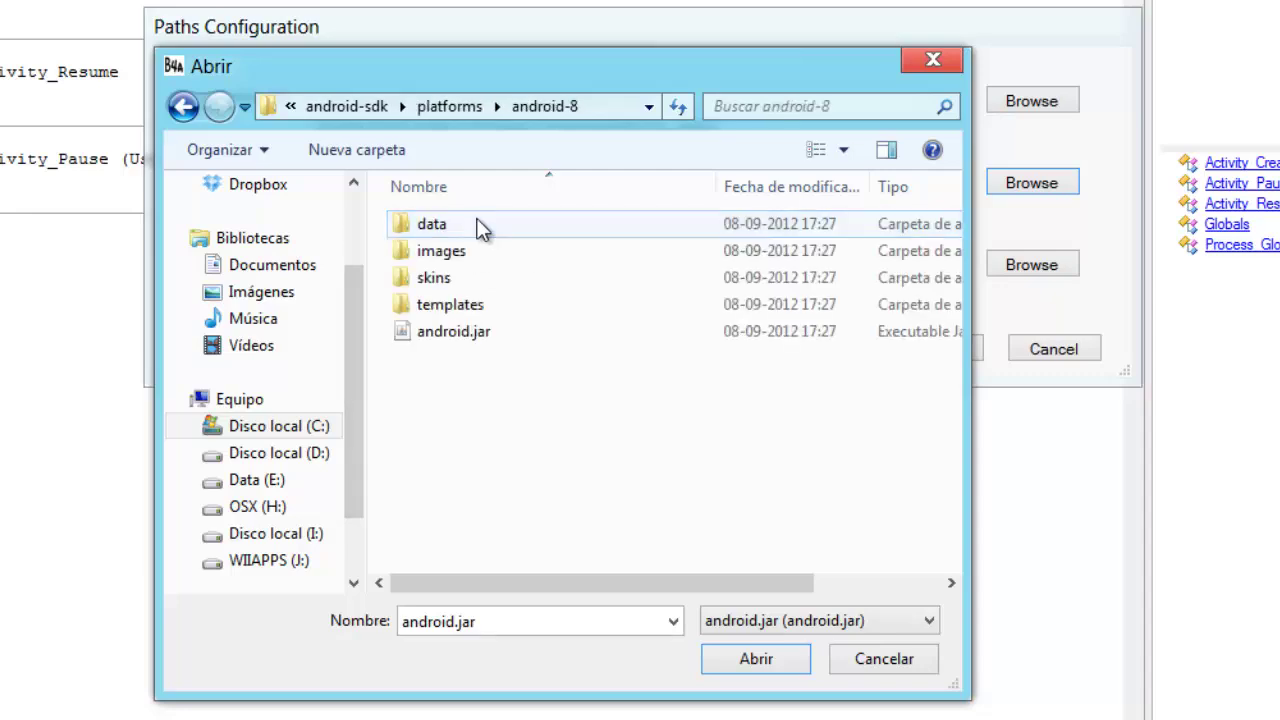
{"action": "double_click", "coordinate": [469, 331]}
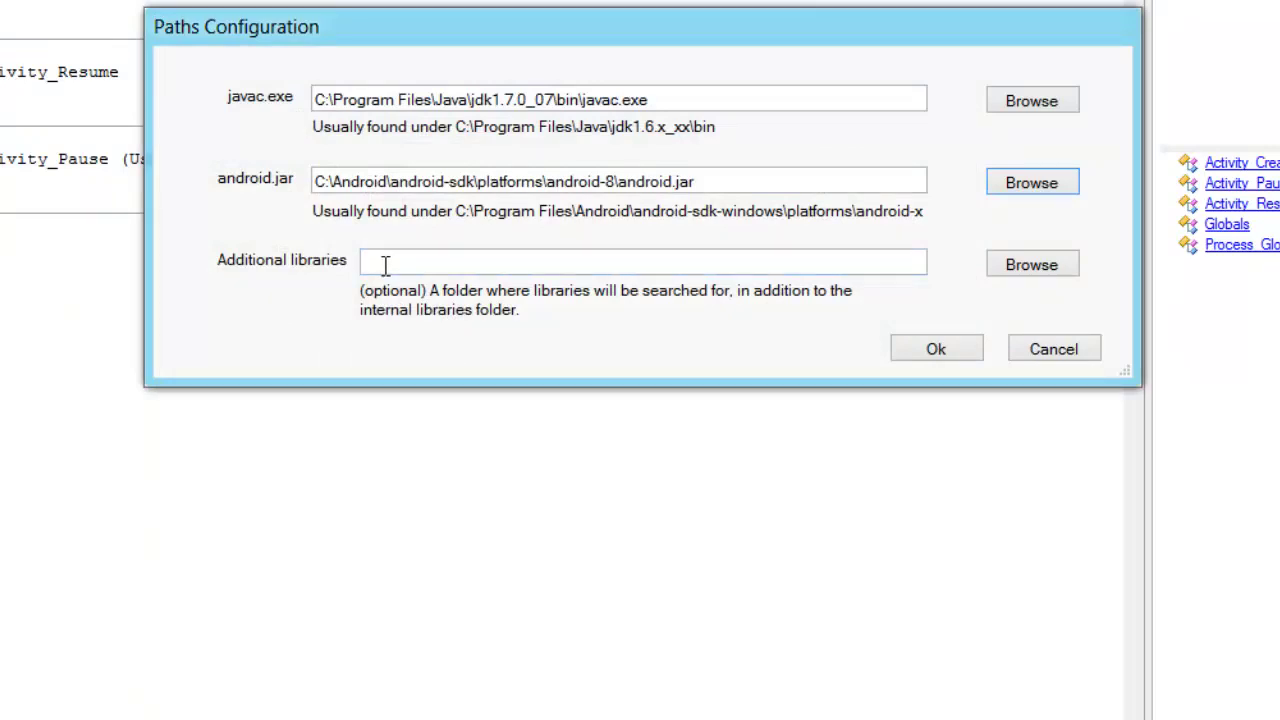
{"action": "left_click", "coordinate": [385, 263]}
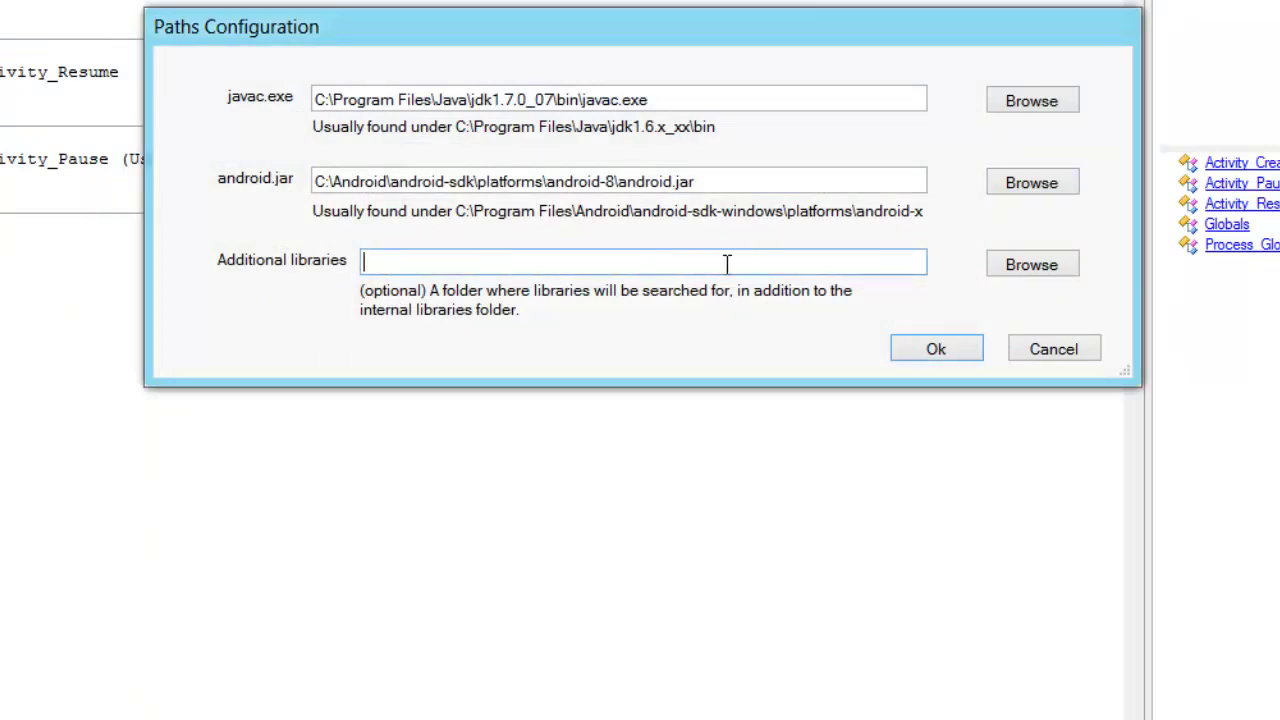
{"action": "left_click", "coordinate": [940, 349]}
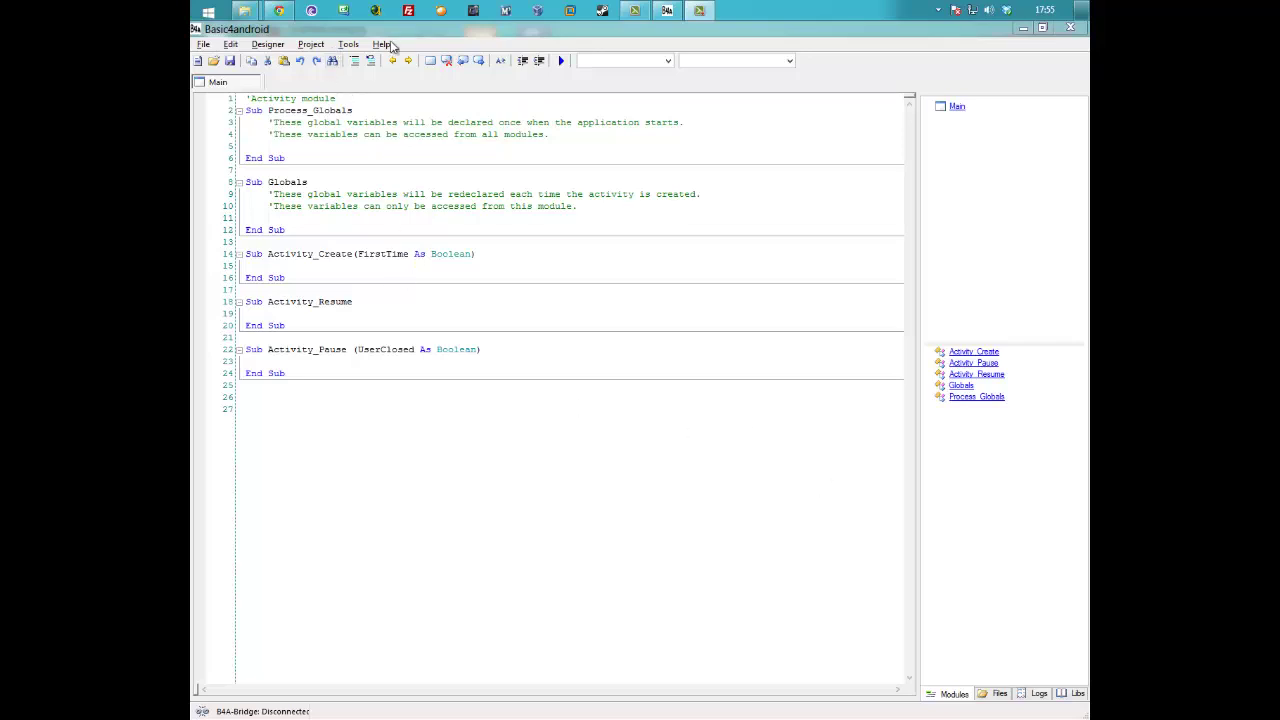
- Open the Tools menu to reach the Run AVD Manager command
{"action": "left_click", "coordinate": [355, 46]}
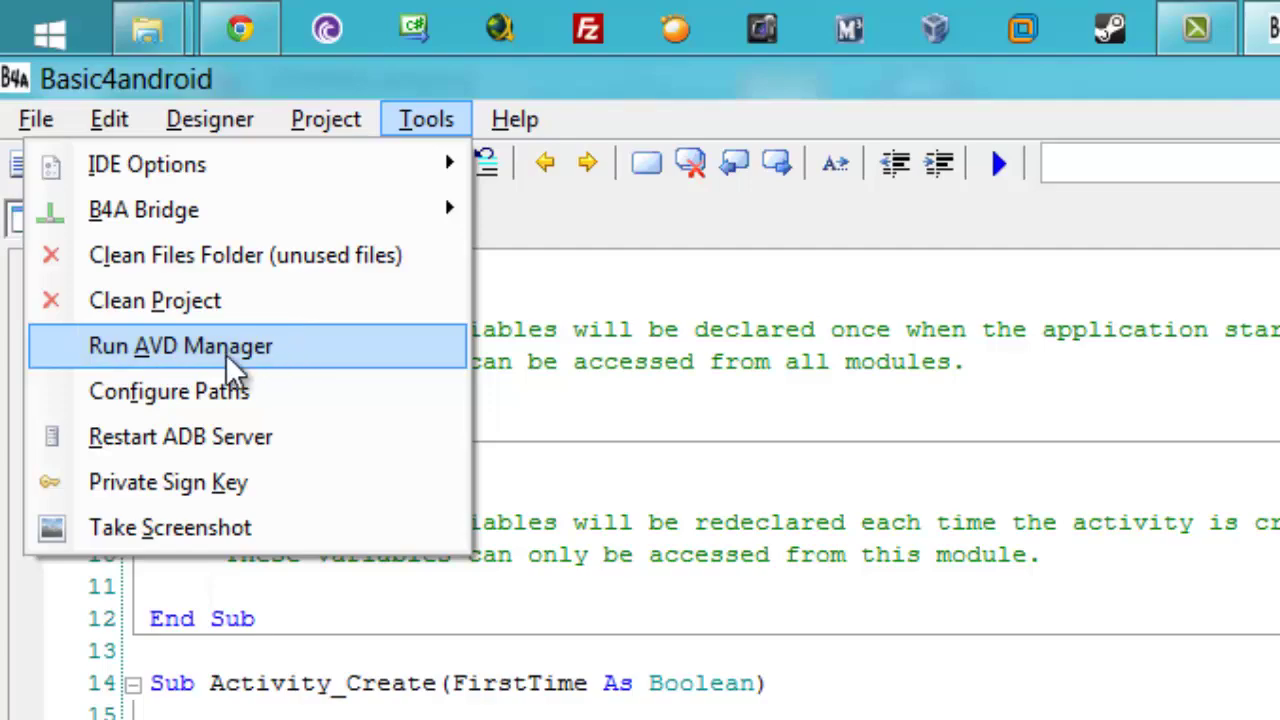
- Launch Run AVD Manager from Tools and start a new virtual device with New...
{"action": "left_click", "coordinate": [293, 366]}
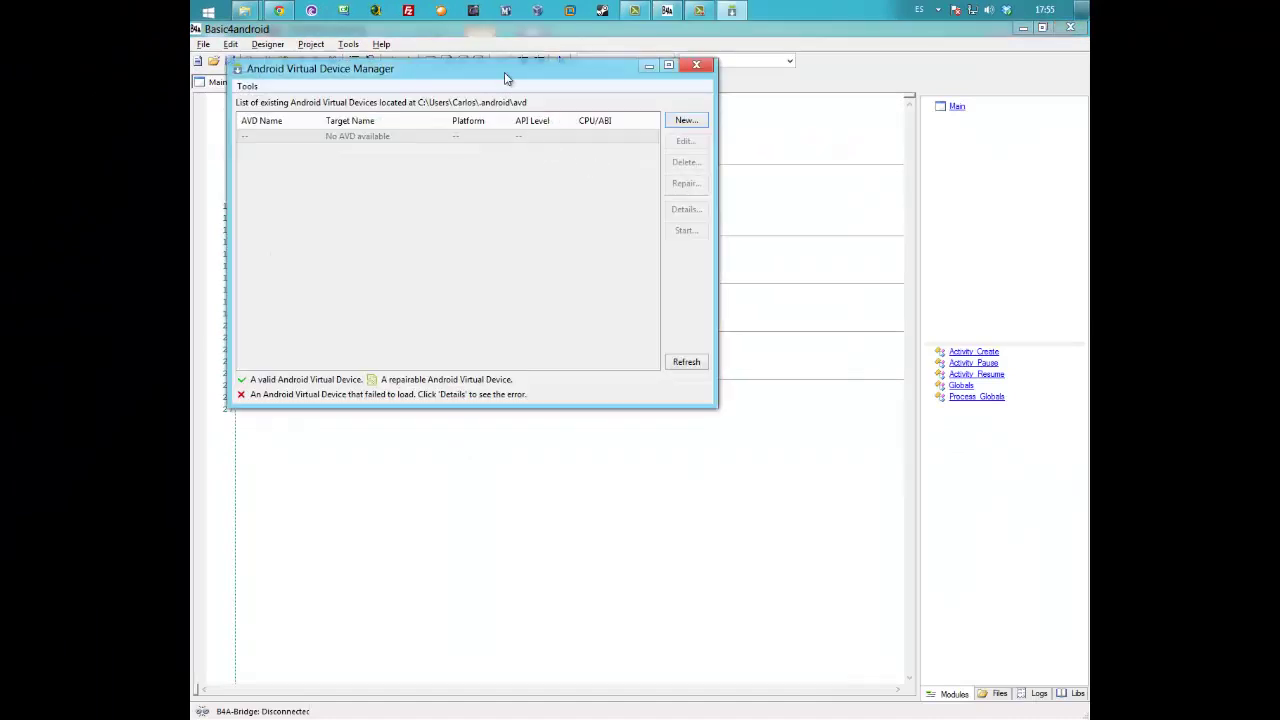
{"action": "left_click_drag", "start_coordinate": [509, 80], "coordinate": [644, 125]}
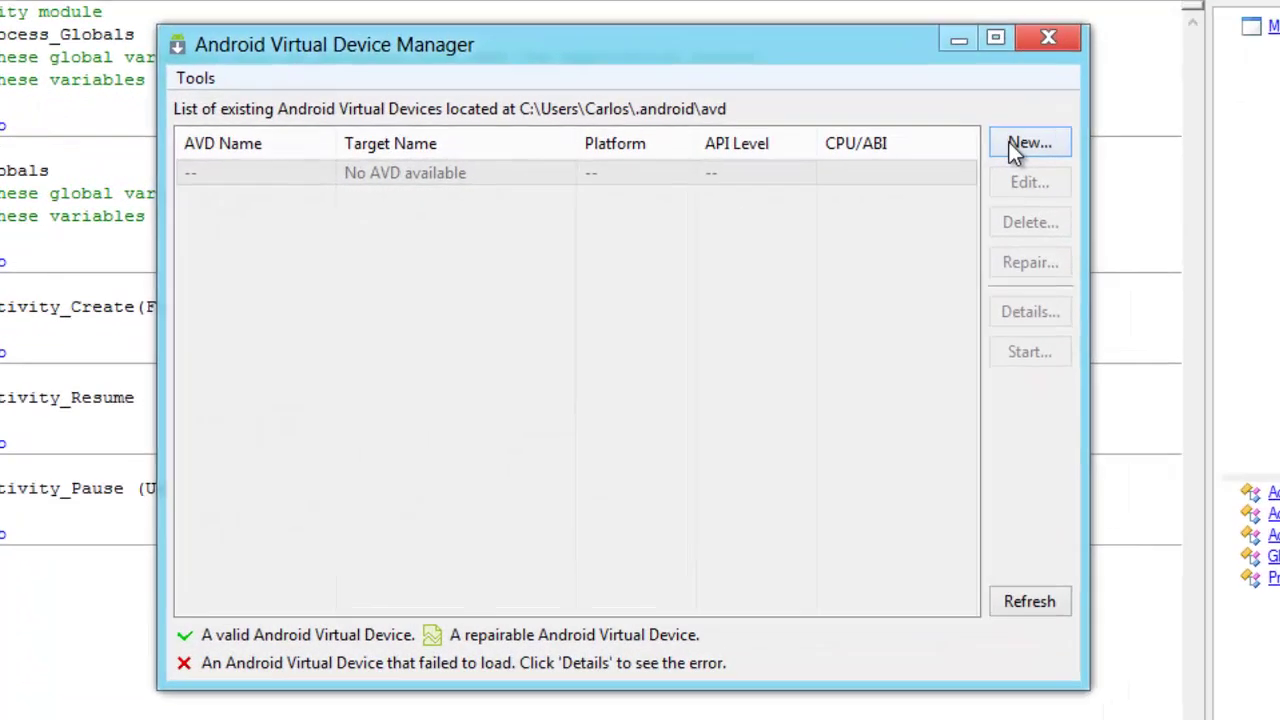
{"action": "left_click", "coordinate": [1030, 145]}
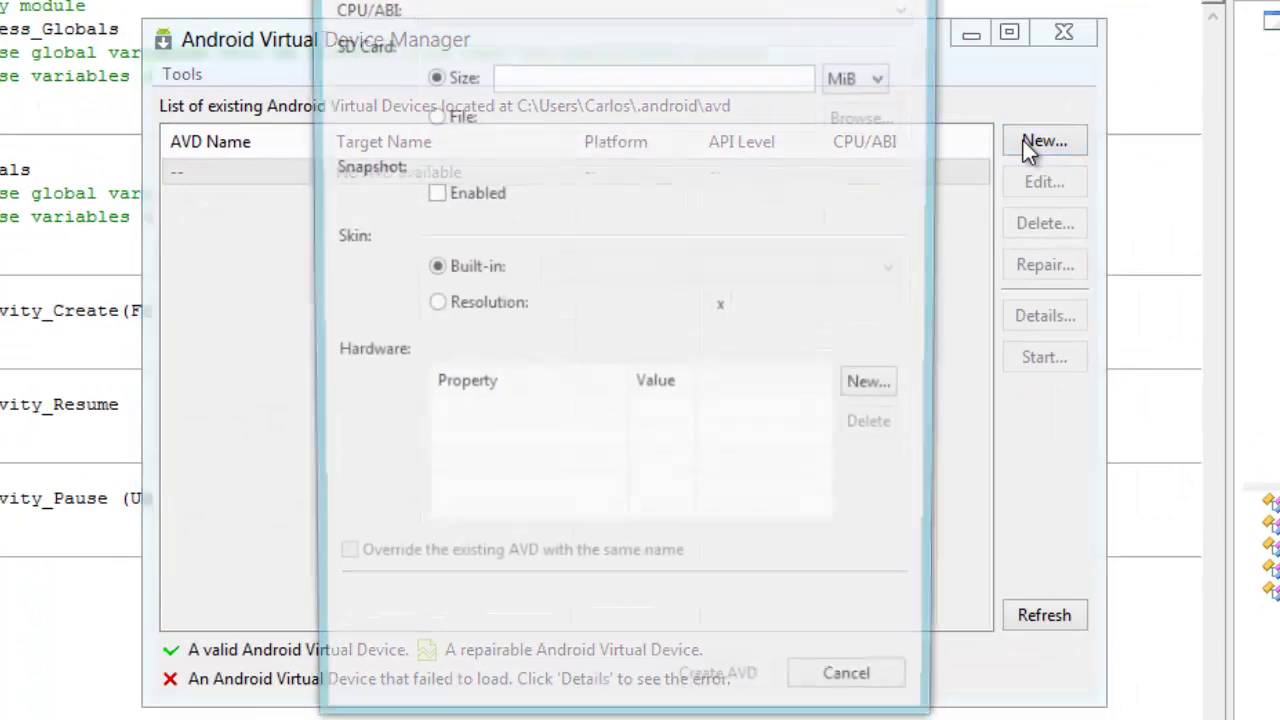